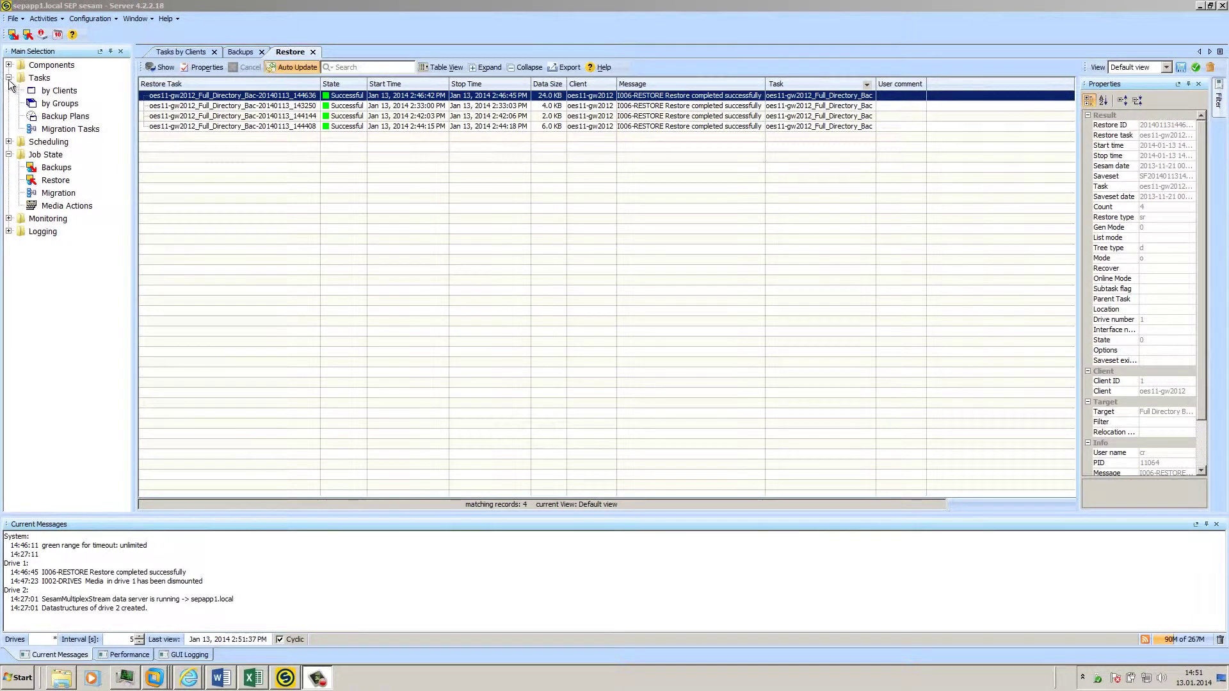
Step: Show the Tasks by Clients tree with the Novell client oes11-gw2012 listed
double_click(60, 103)
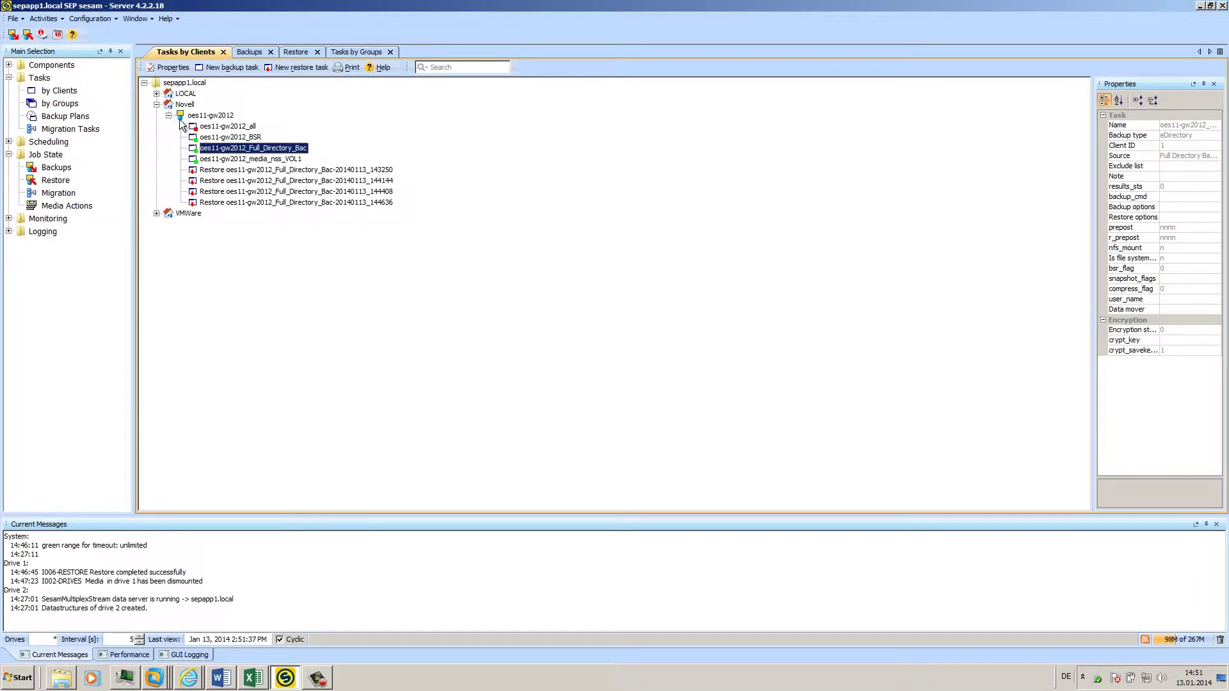
left_click(168, 115)
Step: Create backup task oes11-gw2012_1POpo1 with the GroupWise post office 1[PO]po1 as source
right_click(211, 116)
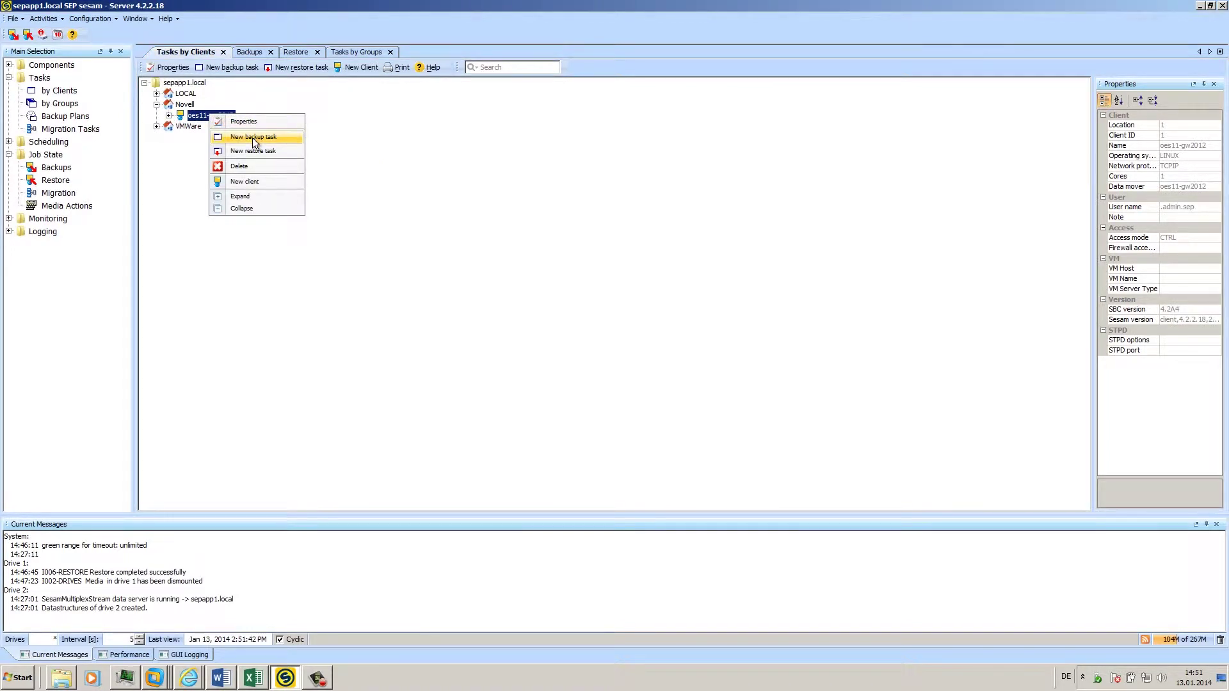
left_click(252, 137)
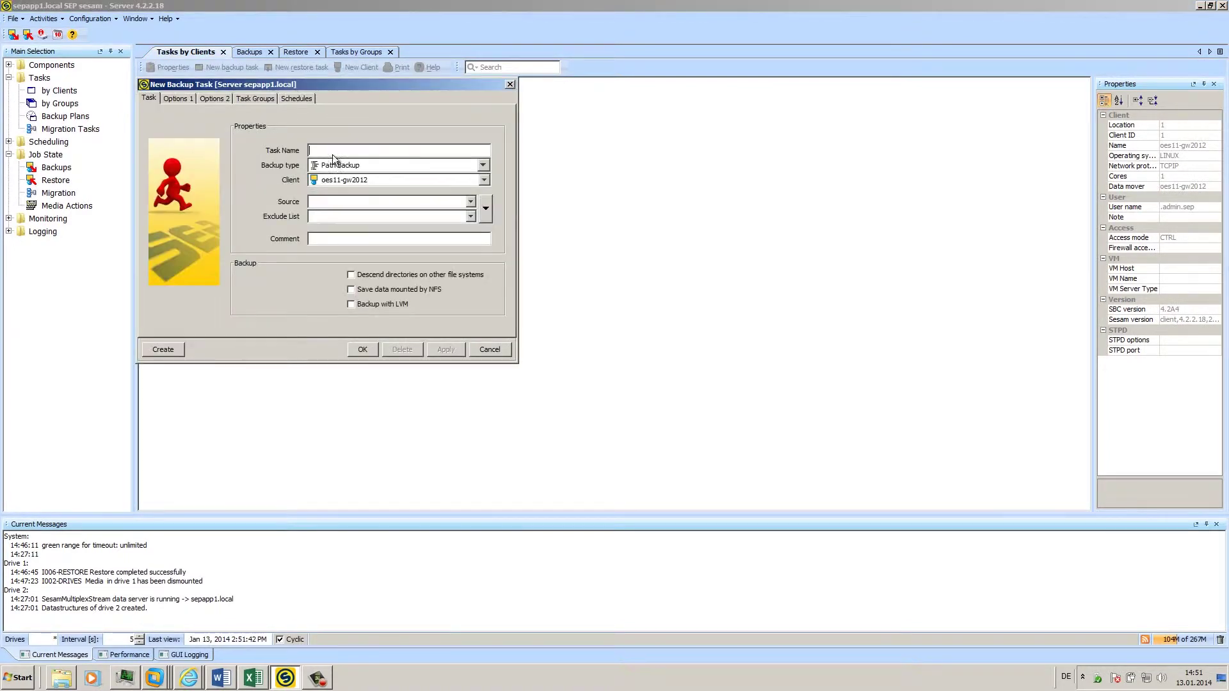
left_click(487, 211)
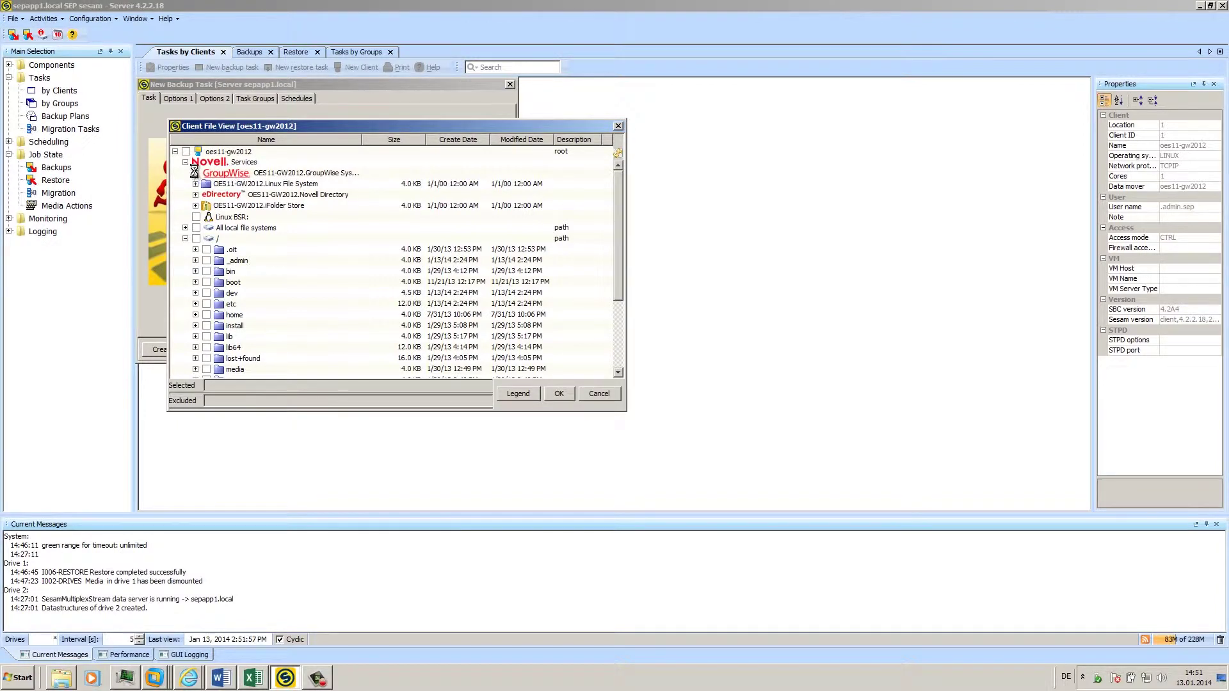
double_click(374, 175)
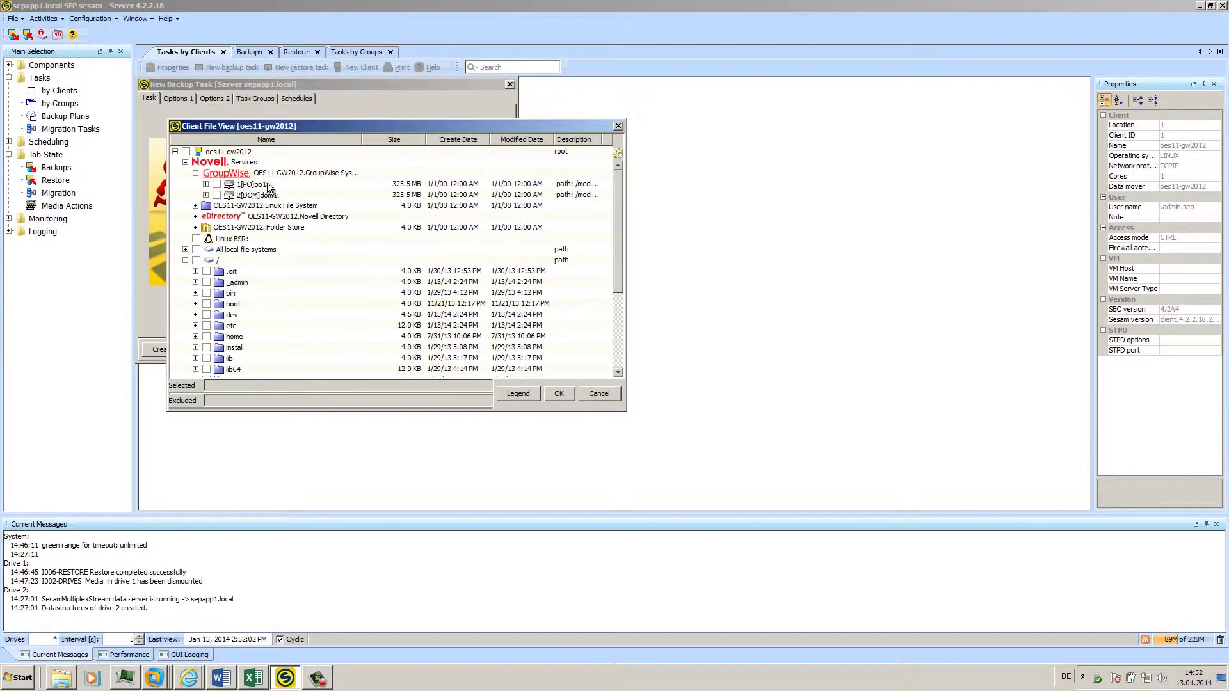
left_click(223, 184)
left_click(218, 184)
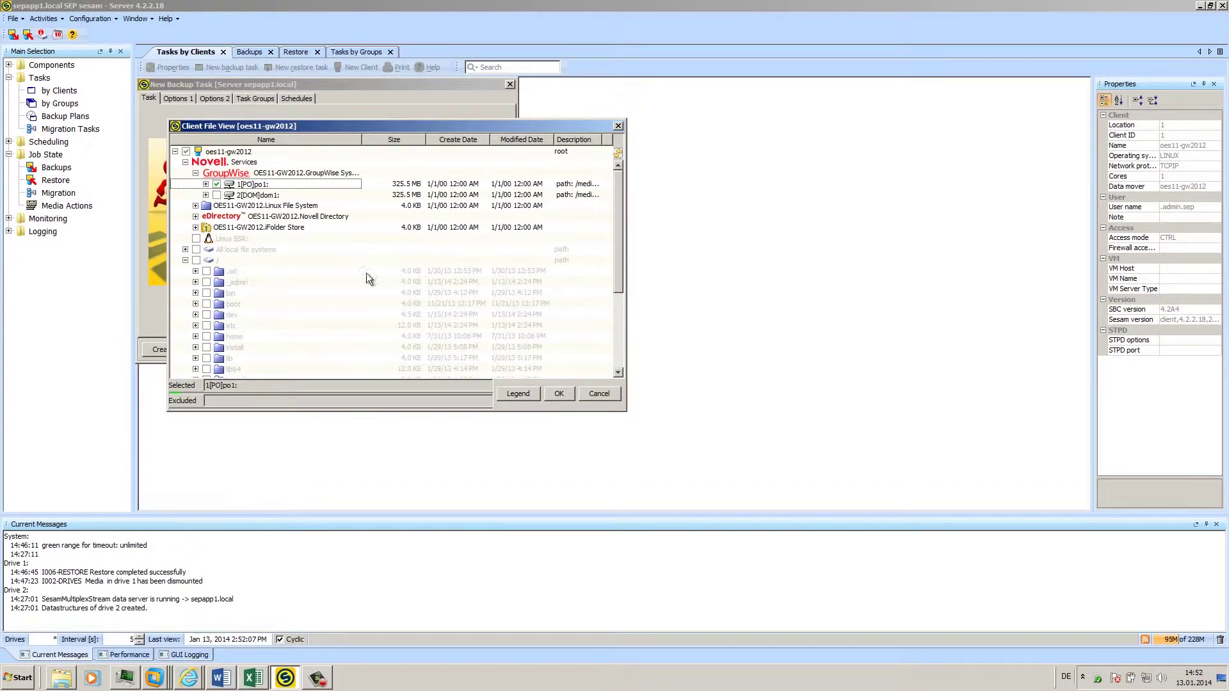
left_click(555, 394)
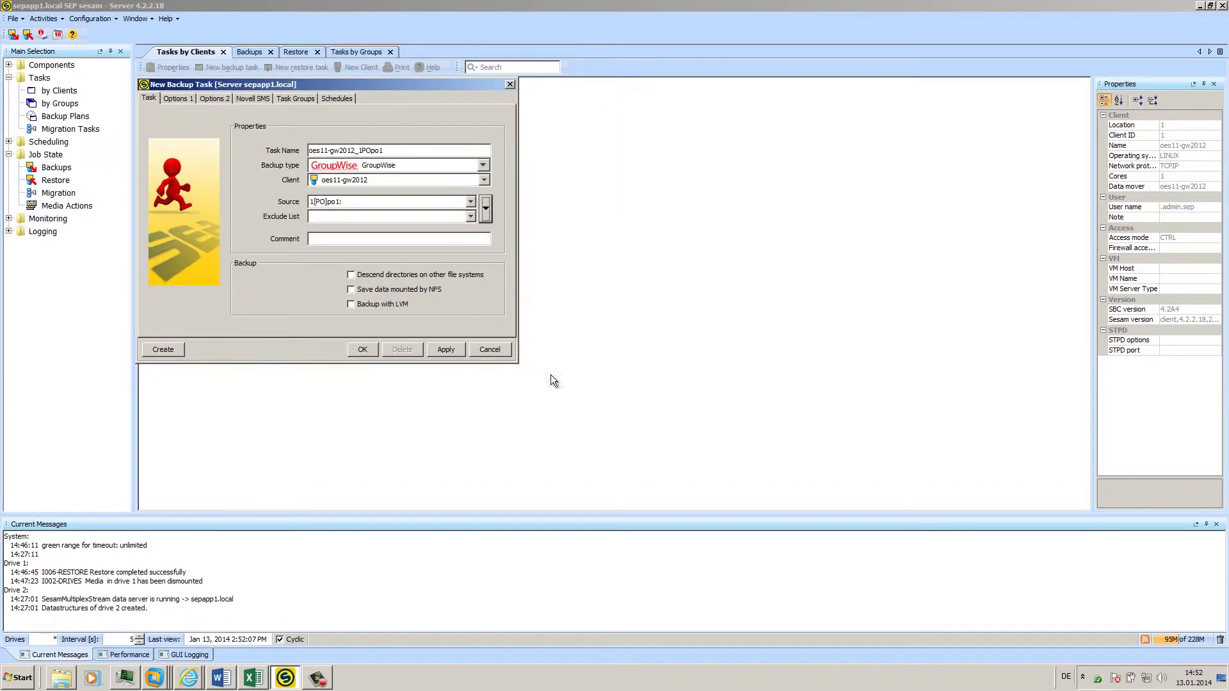
left_click(360, 350)
Step: Create backup task oes11-gw2012_2DOMdom1 with the GroupWise domain 2[DOM]dom1 as source
left_click(210, 115)
right_click(210, 115)
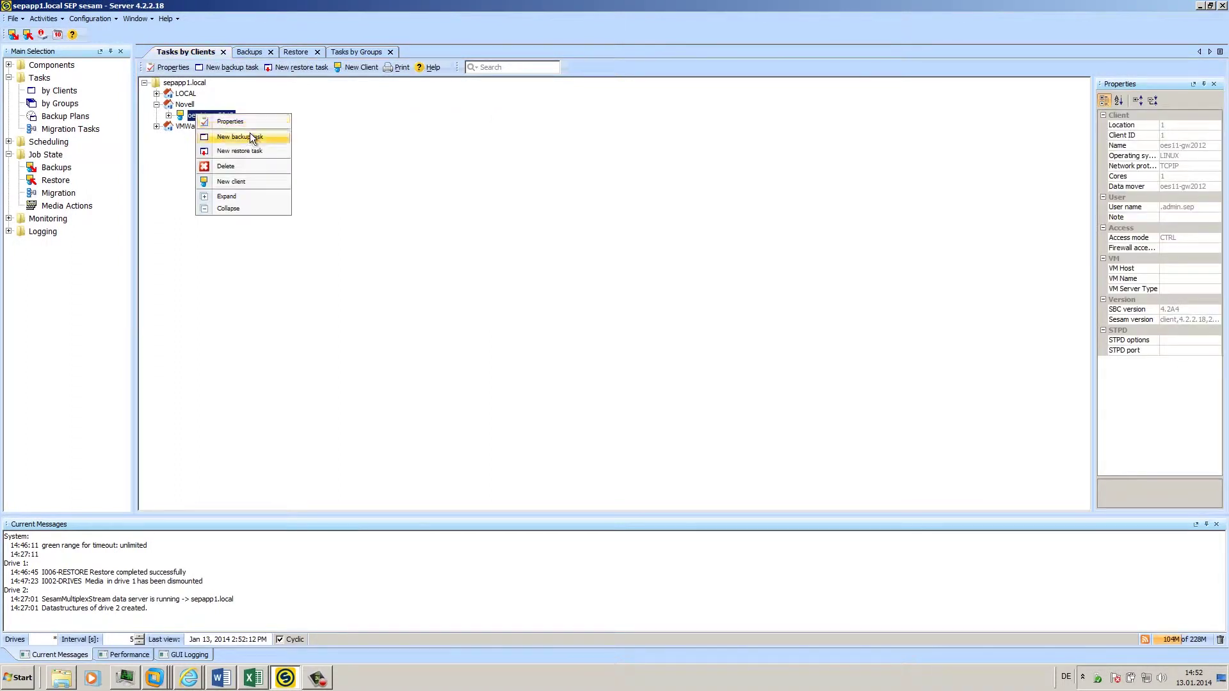
left_click(248, 135)
left_click(489, 207)
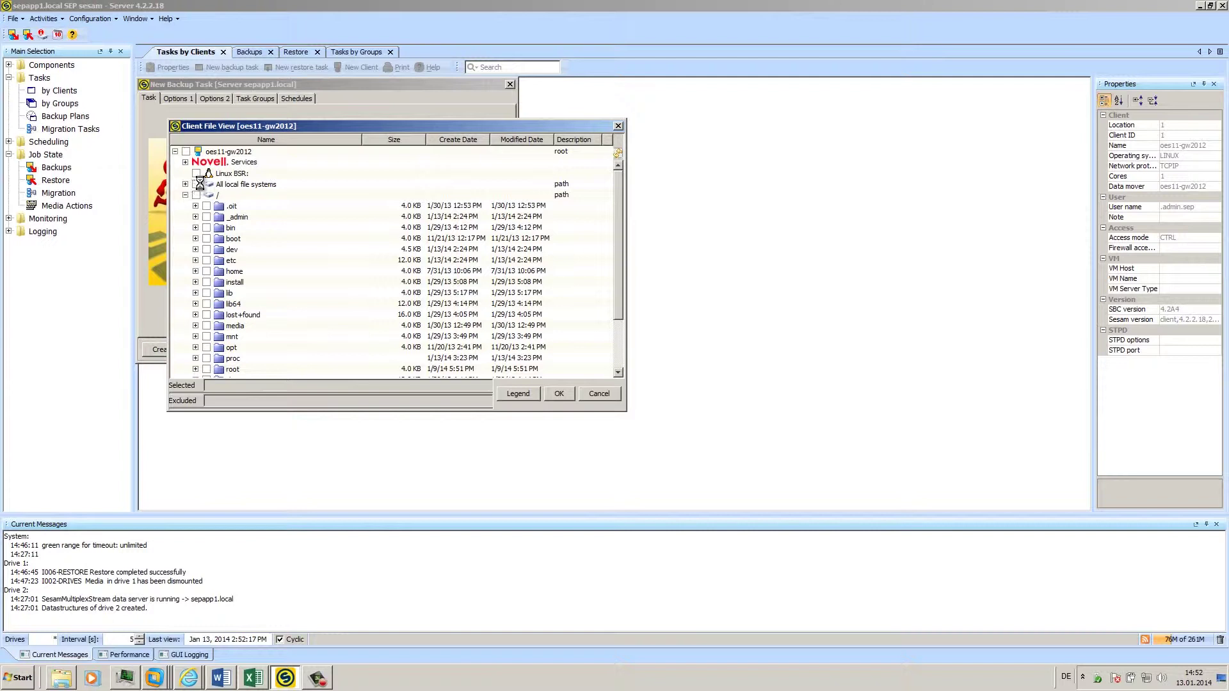
left_click(185, 161)
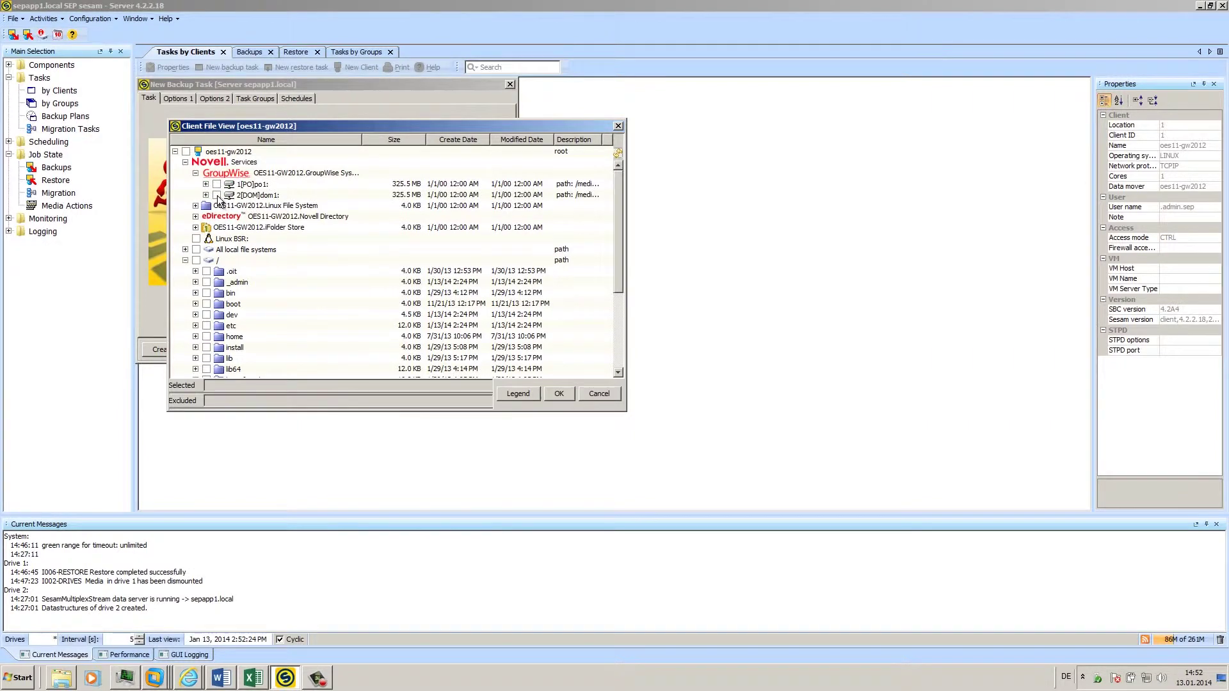
left_click(217, 195)
left_click(555, 393)
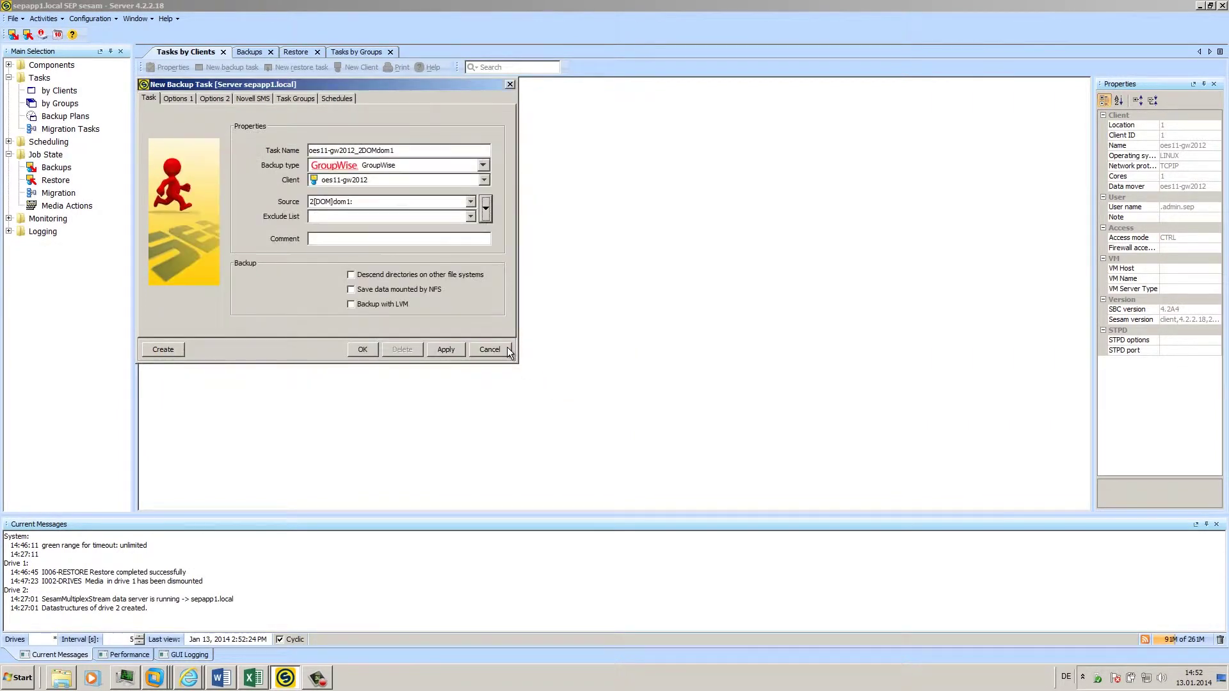
left_click(363, 349)
left_click(180, 115)
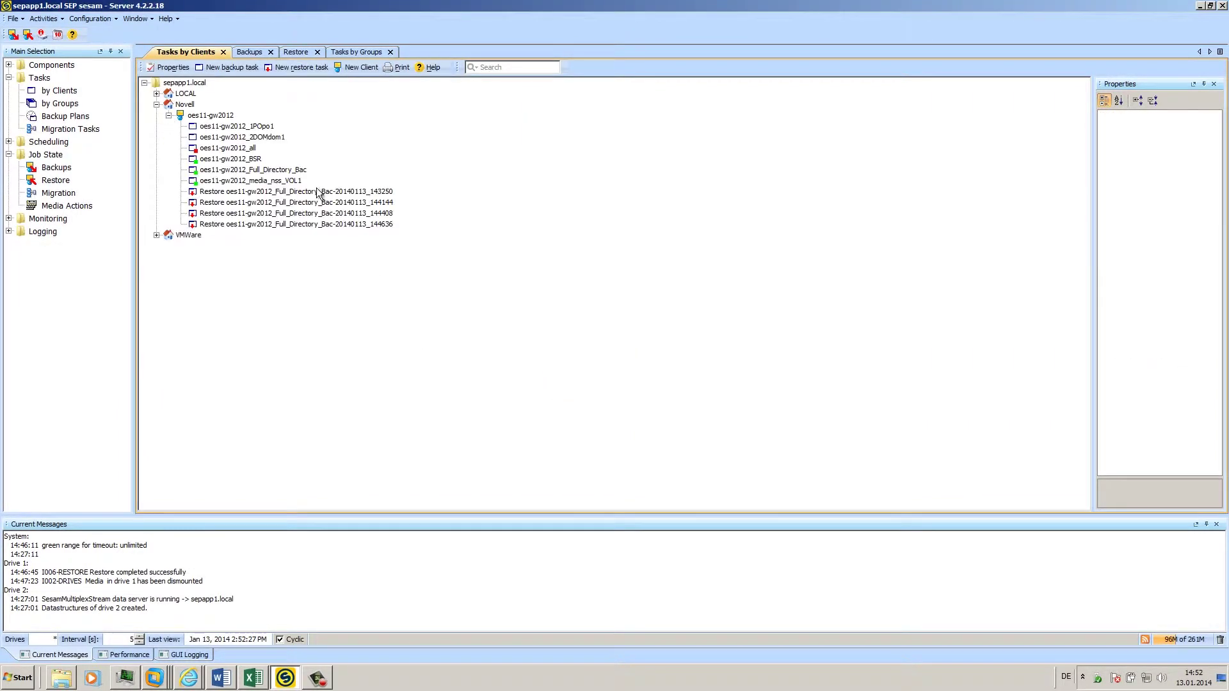
Step: Immediately start the oes11-gw2012_1POpo1 task as a FULL backup
left_click(236, 125)
right_click(261, 128)
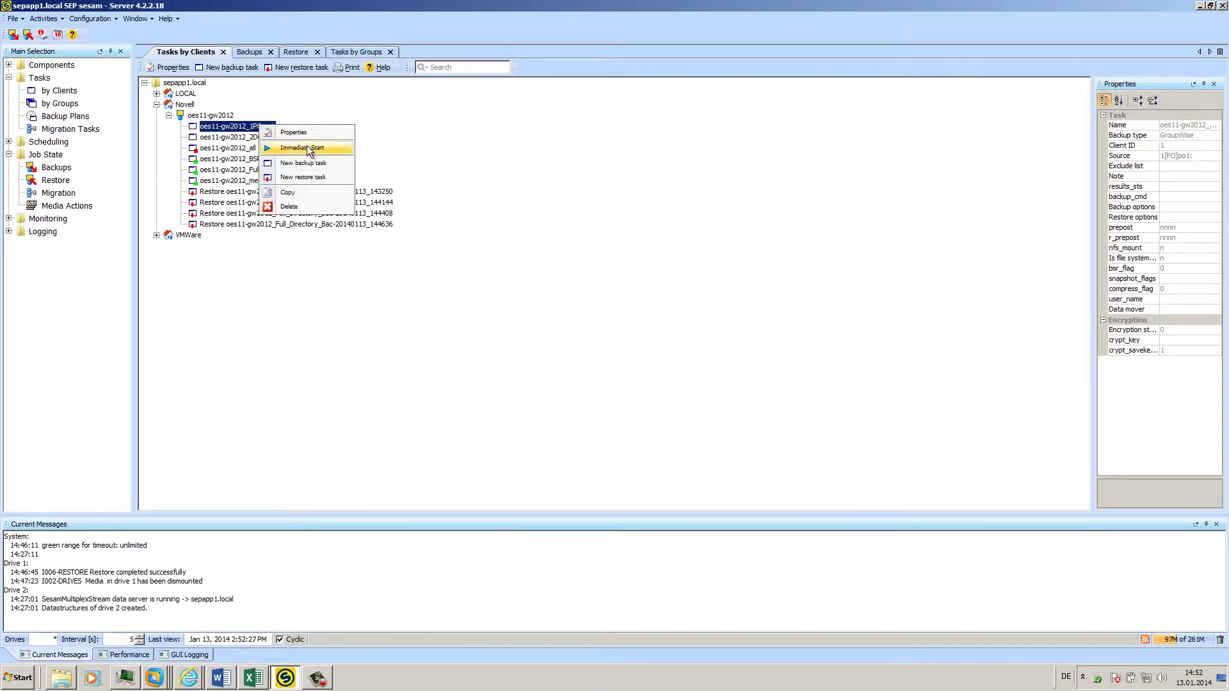
left_click(306, 147)
left_click_drag(350, 127, 403, 201)
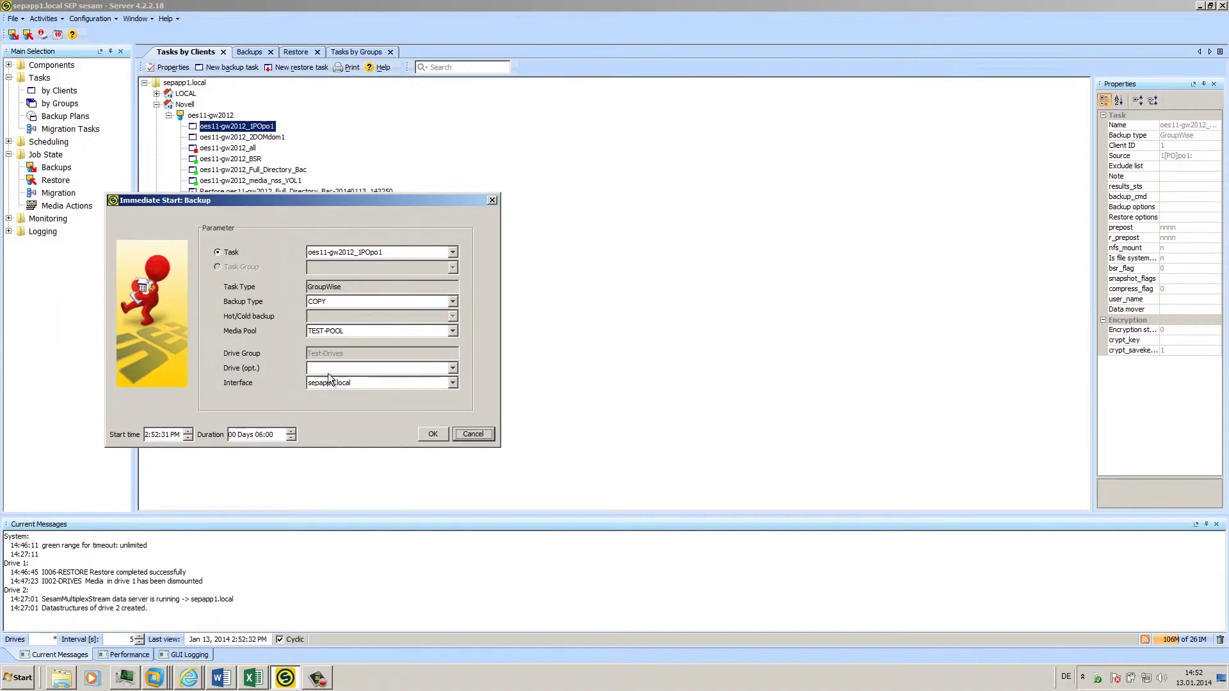
left_click(452, 303)
left_click(382, 318)
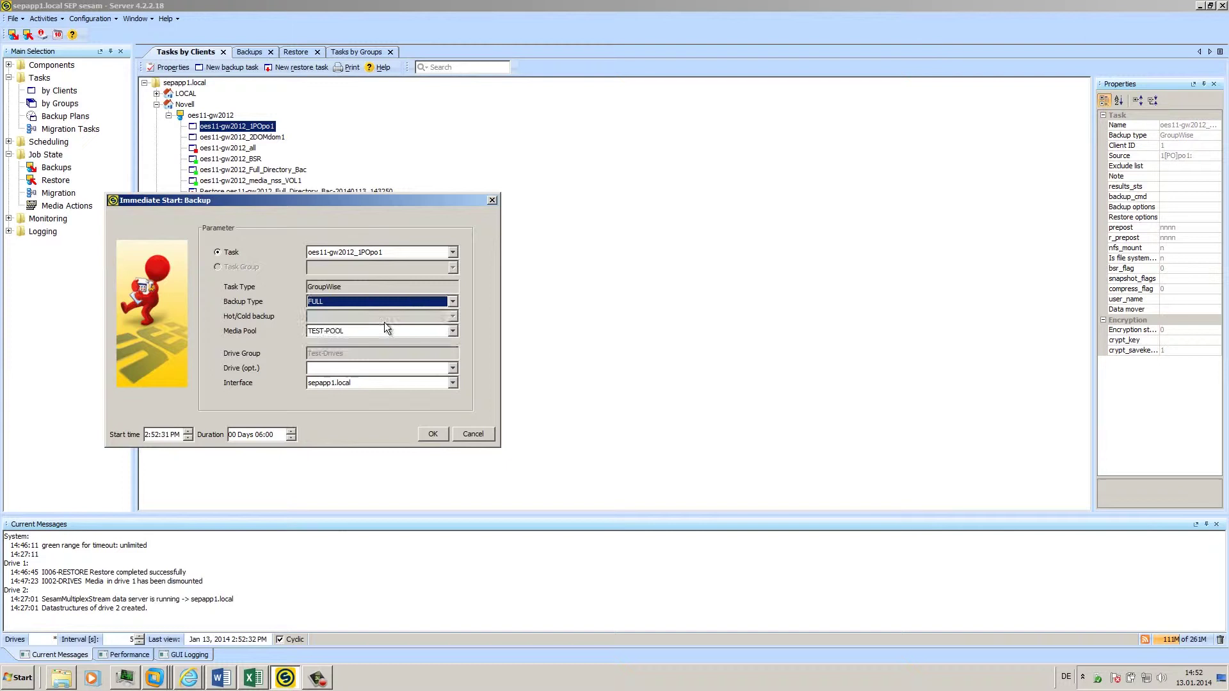
left_click(432, 434)
left_click(317, 336)
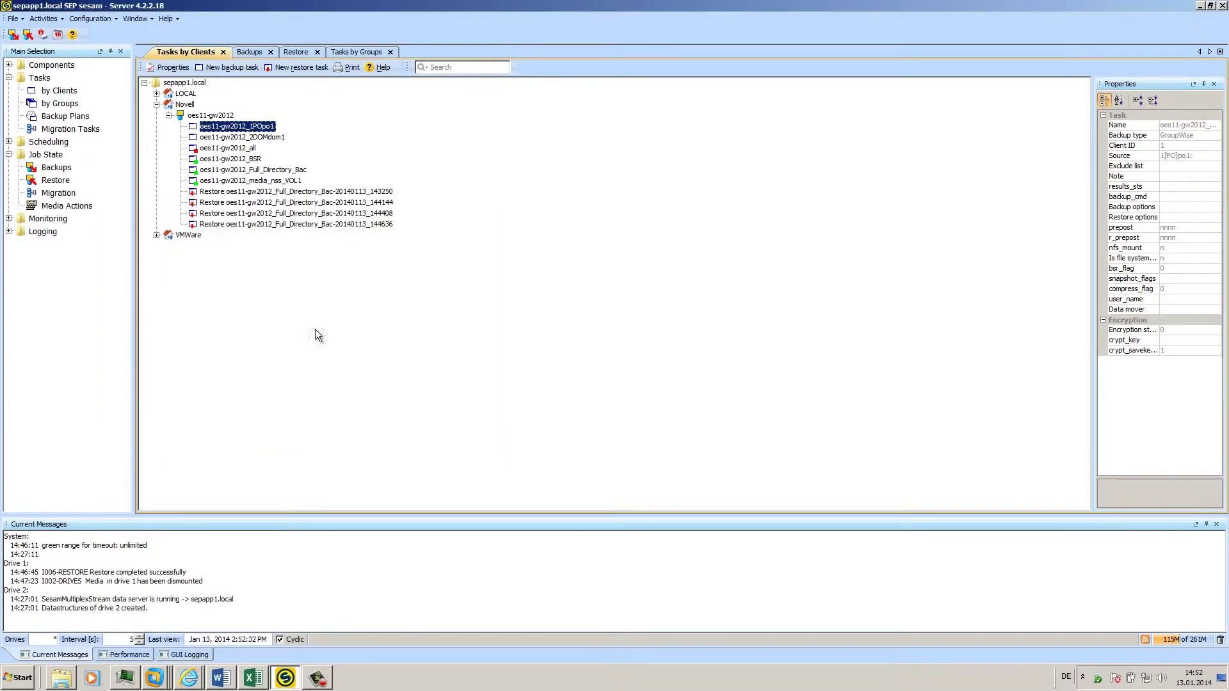
Step: Immediately start the oes11-gw2012_2DOMdom1 task as a FULL backup and go to the backup results
left_click(240, 137)
right_click(269, 136)
left_click(324, 165)
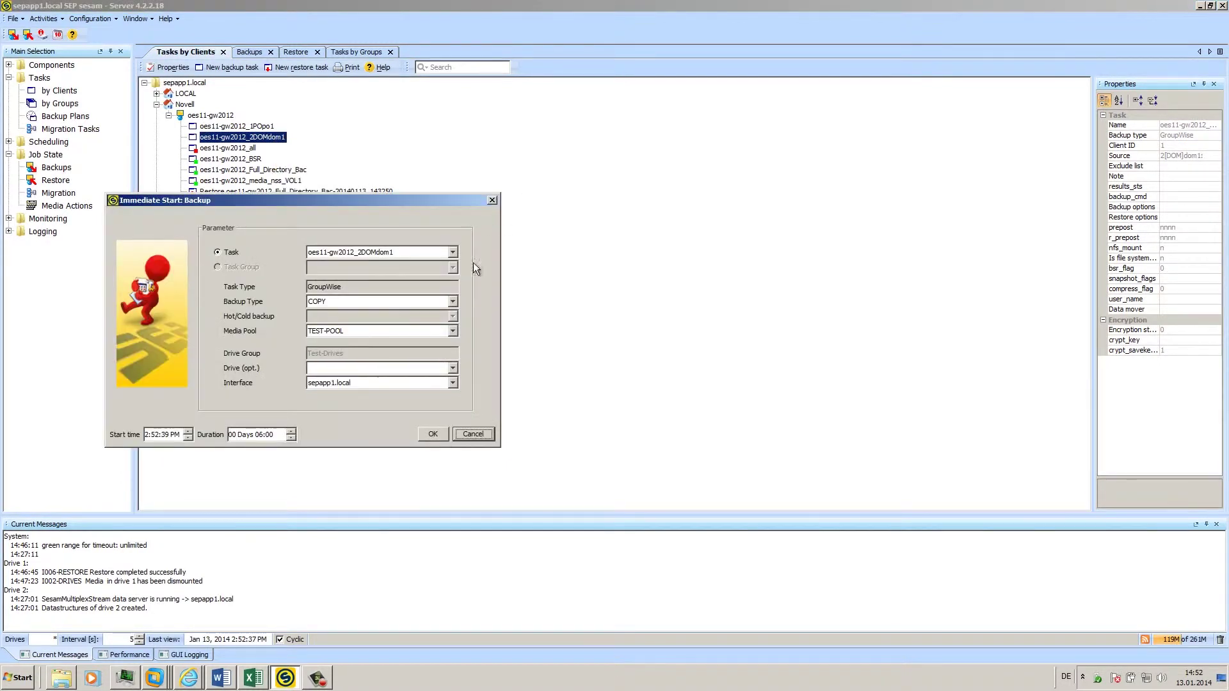
left_click(451, 306)
left_click(381, 317)
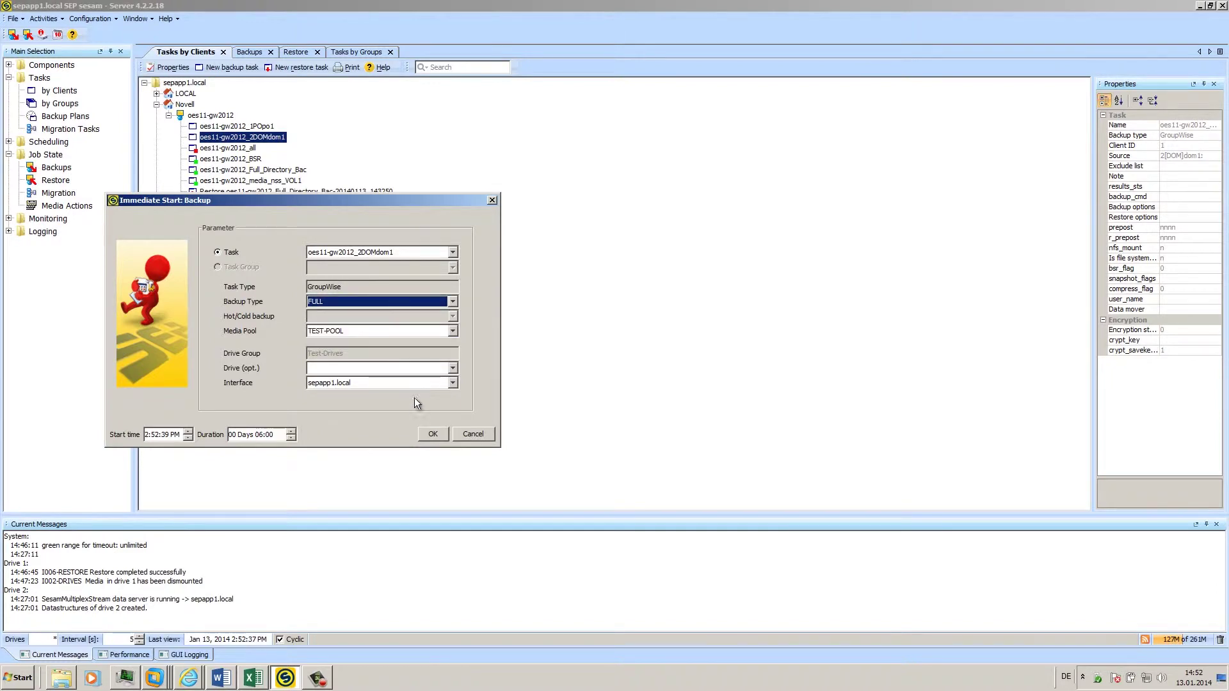
left_click(431, 434)
left_click(305, 341)
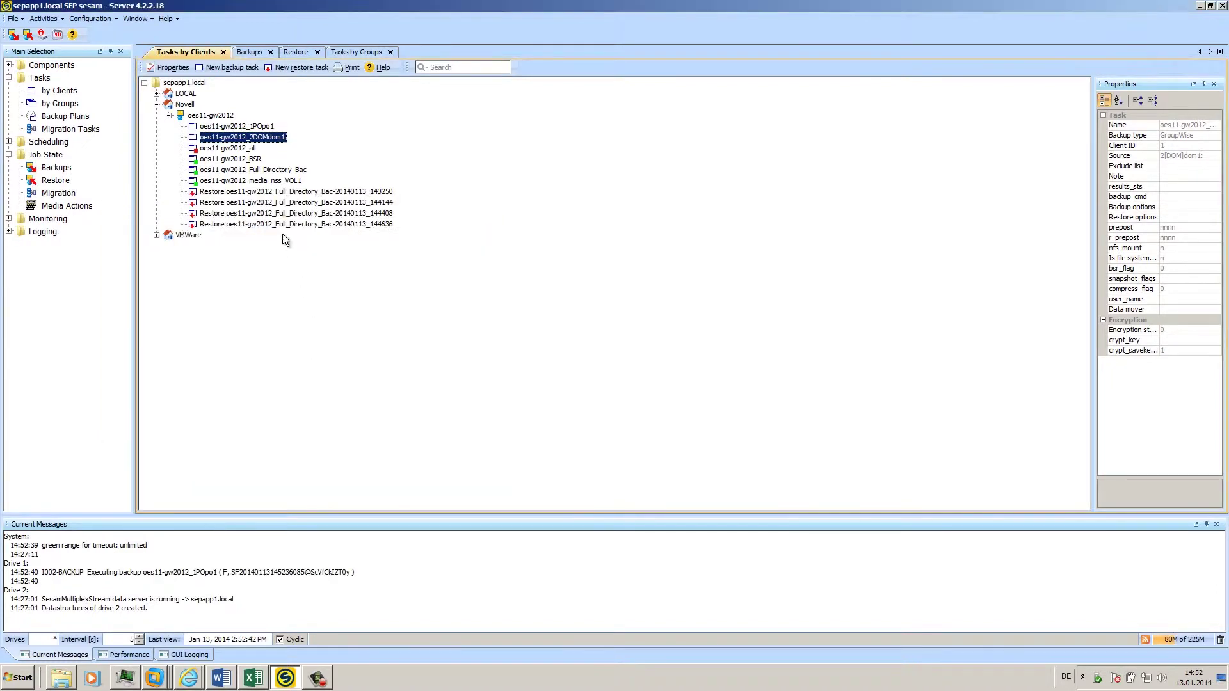
left_click(57, 167)
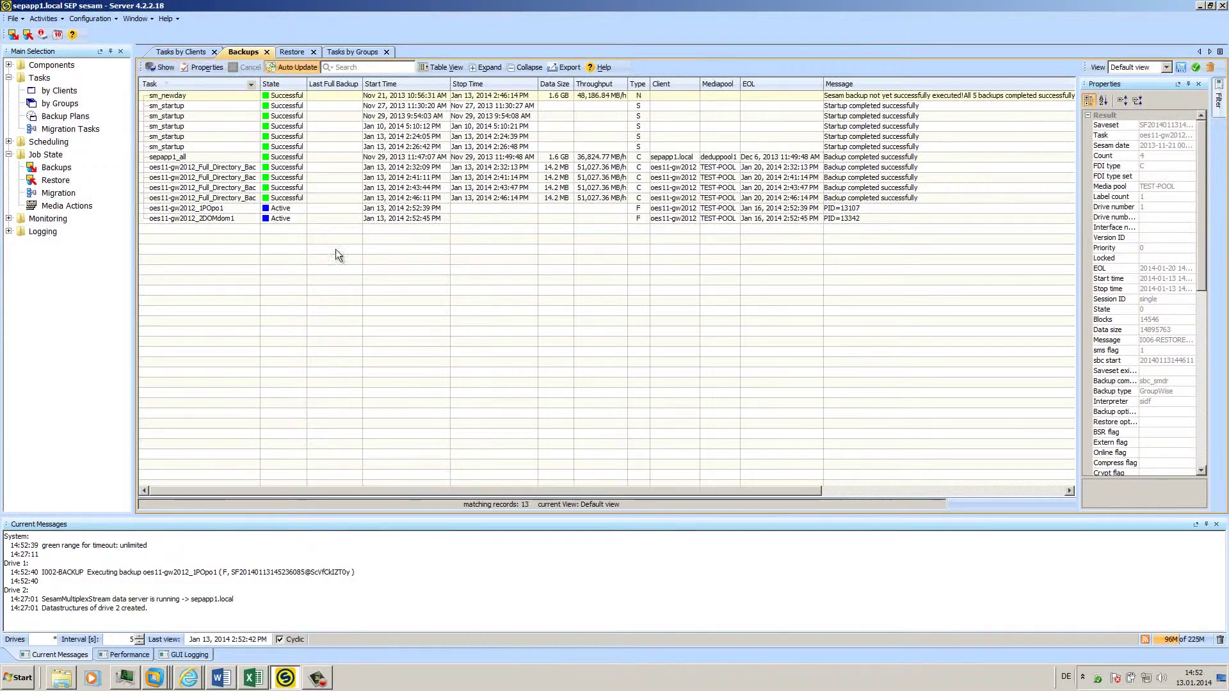
Step: Check the po1 and dom1 backup rows in Job State Backups until both show Successful
left_click(232, 218)
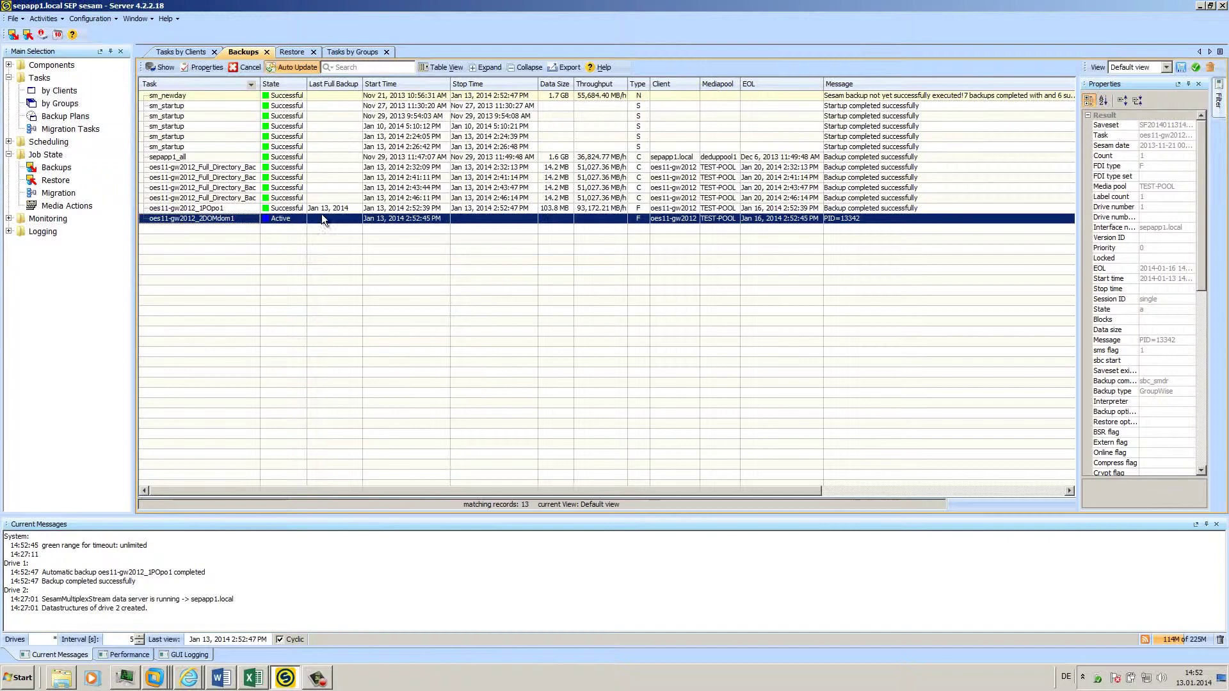
left_click(261, 209)
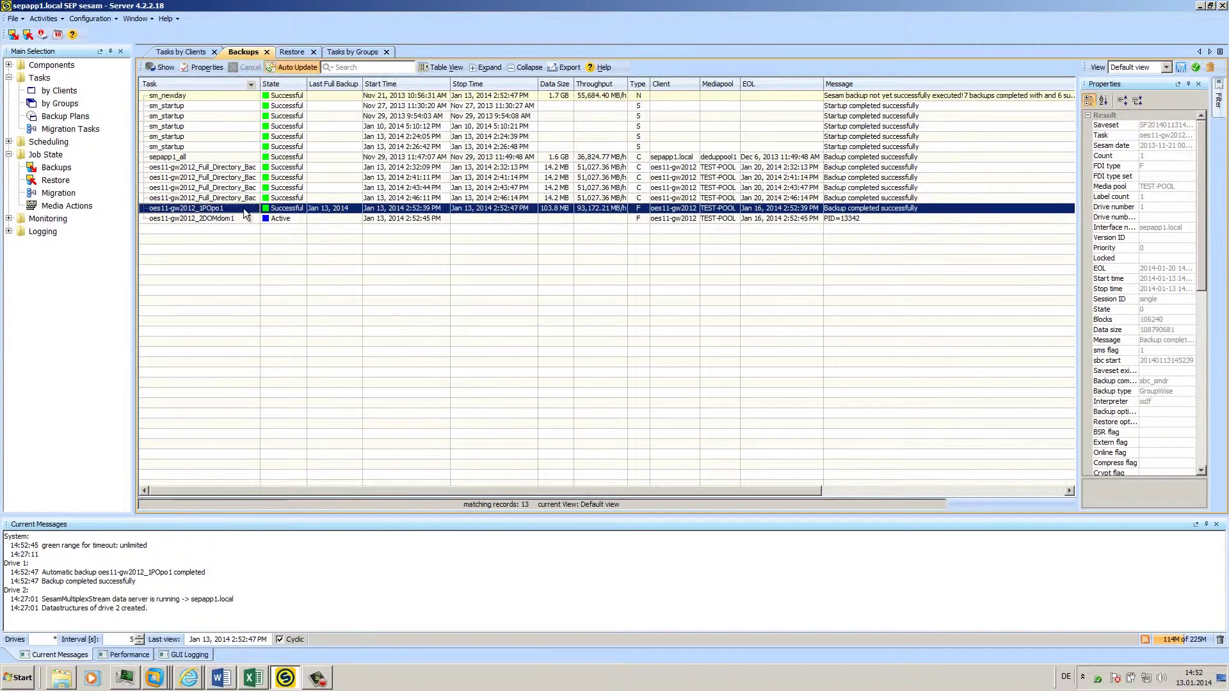
left_click(333, 219)
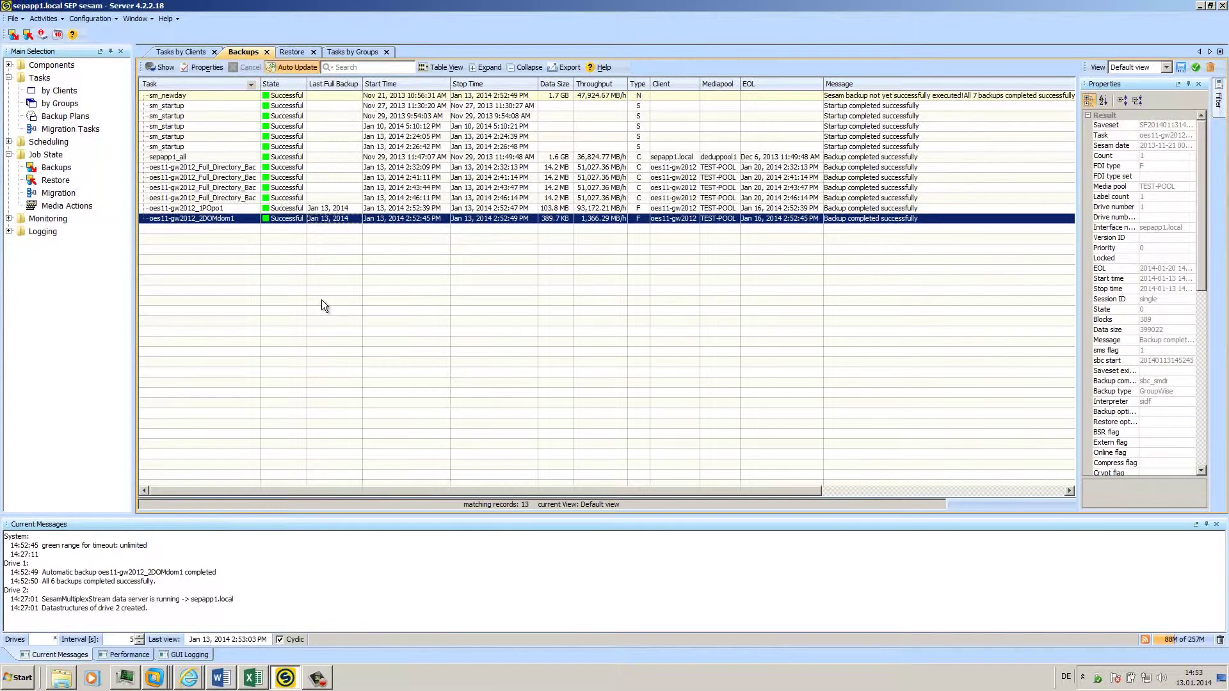
Step: Start a restore from the po1 backup result and choose its single GroupWise backup set
left_click(233, 210)
right_click(233, 210)
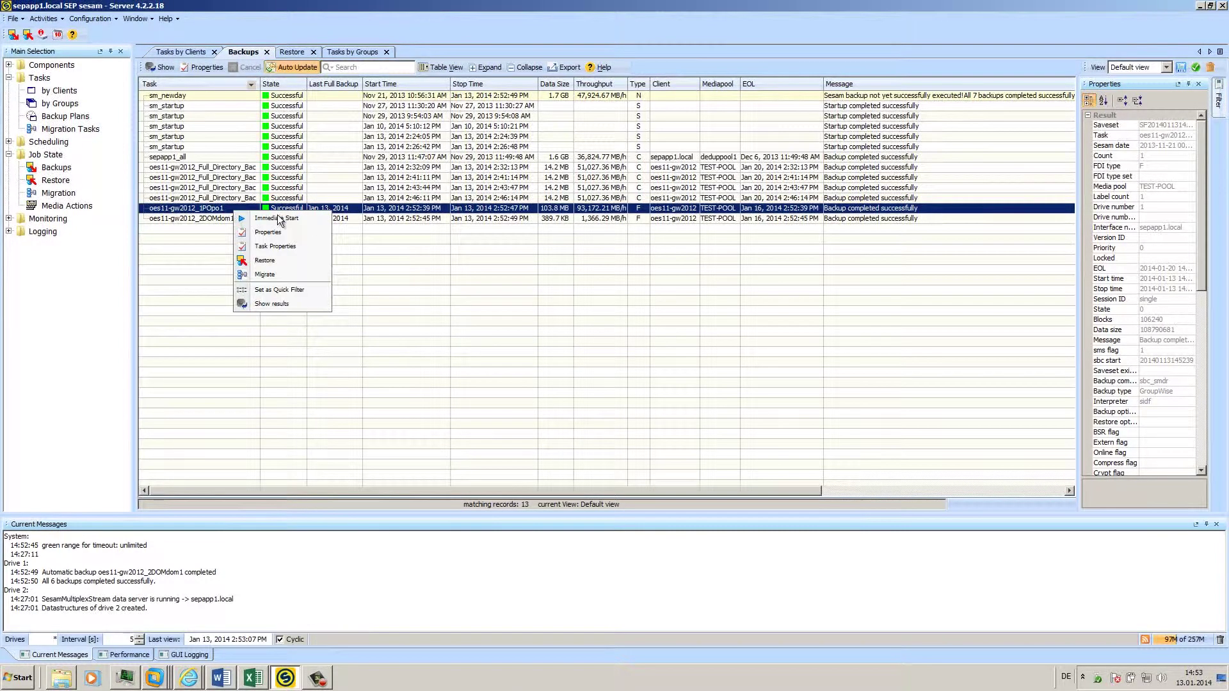
left_click(281, 260)
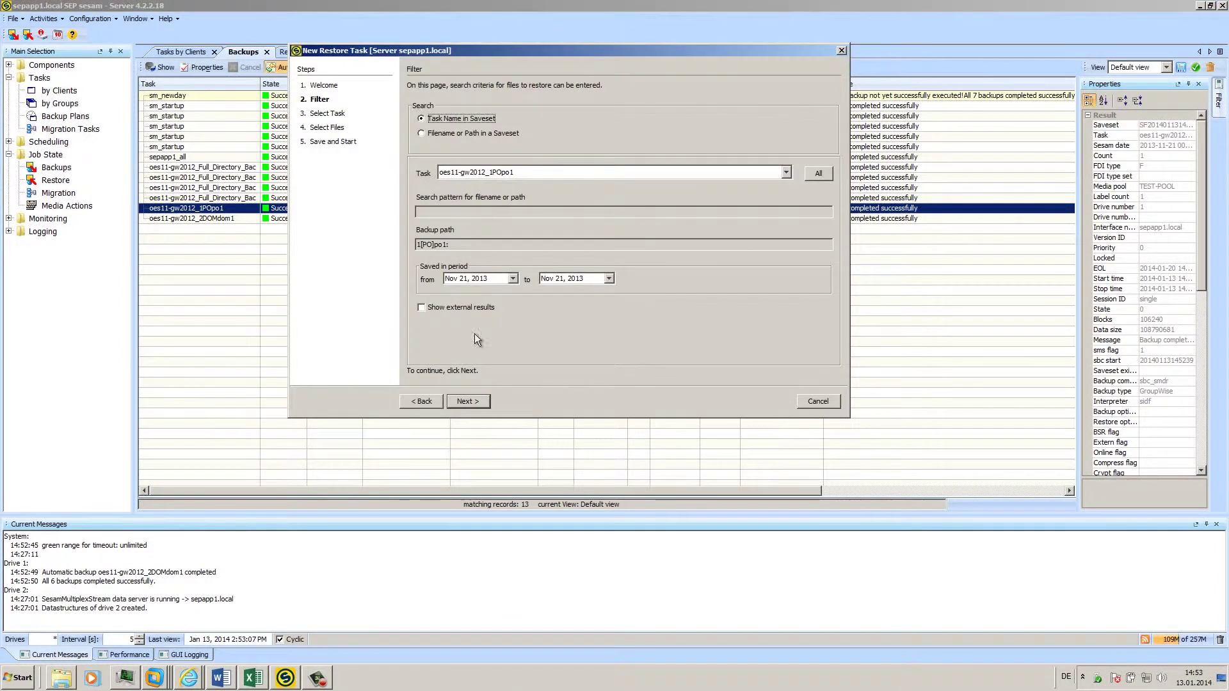
left_click(467, 401)
left_click(576, 170)
mouse_move(547, 159)
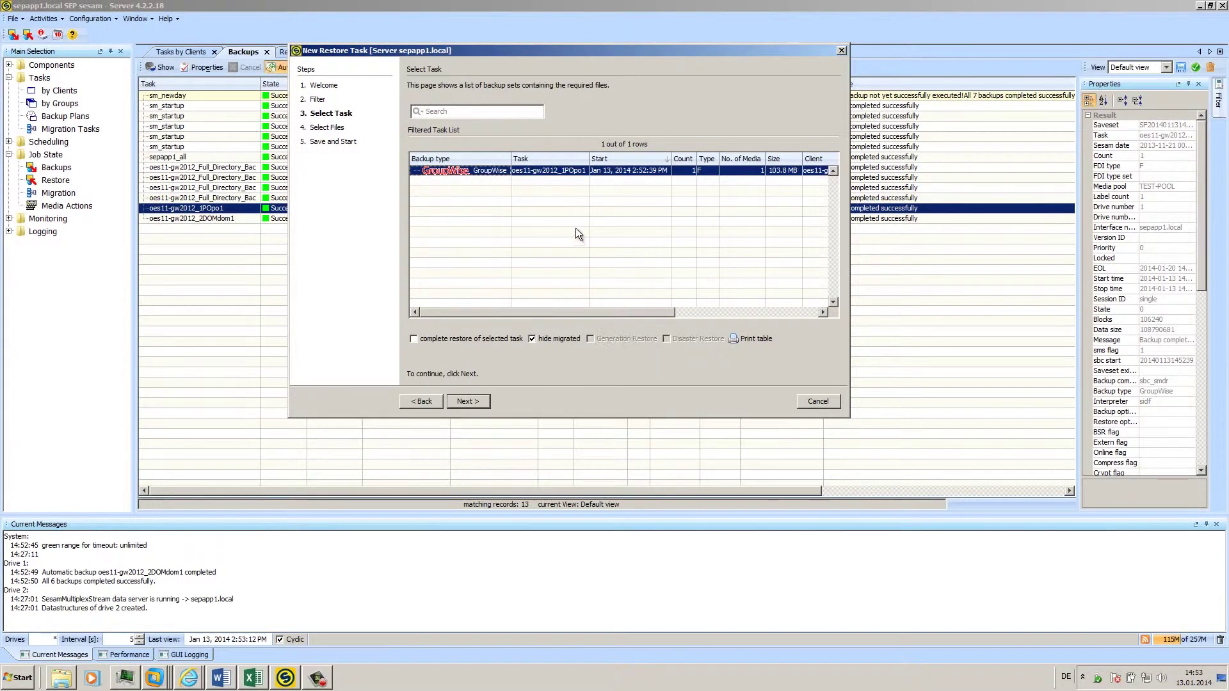
Step: Mark the po1 folder under media/nss/GW/grpwise for restore and continue to Save and Start
left_click(475, 401)
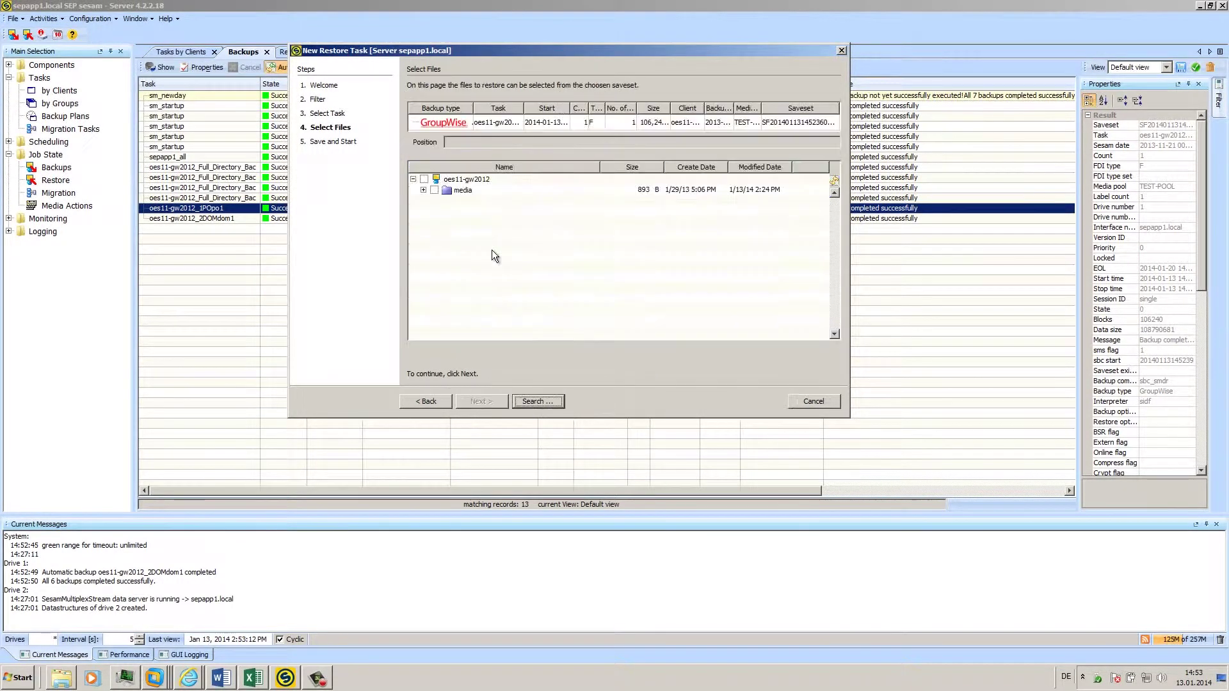
left_click(461, 190)
left_click(422, 191)
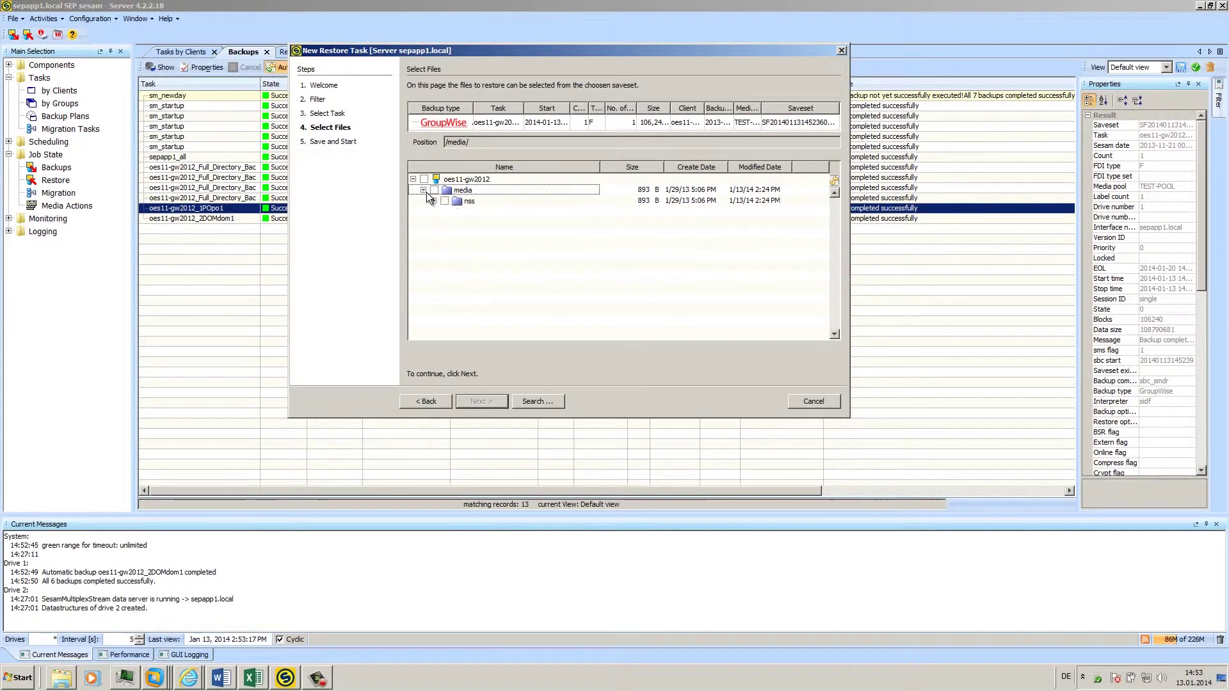
left_click(434, 200)
left_click(444, 213)
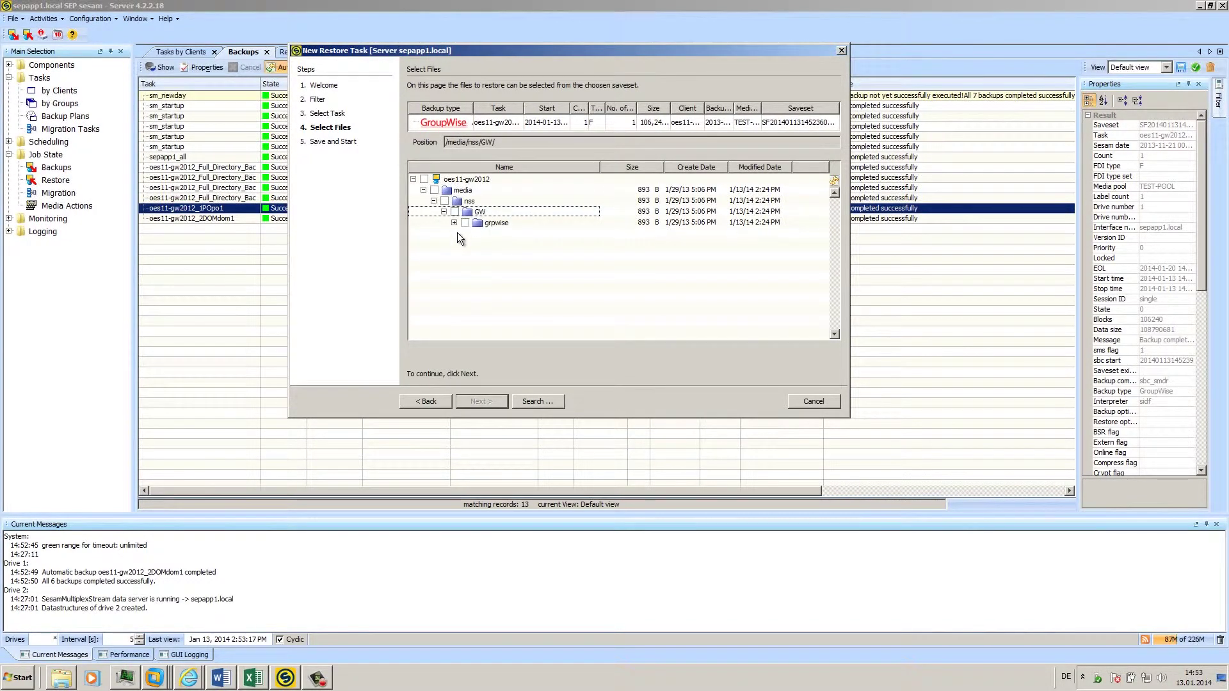
left_click(466, 233)
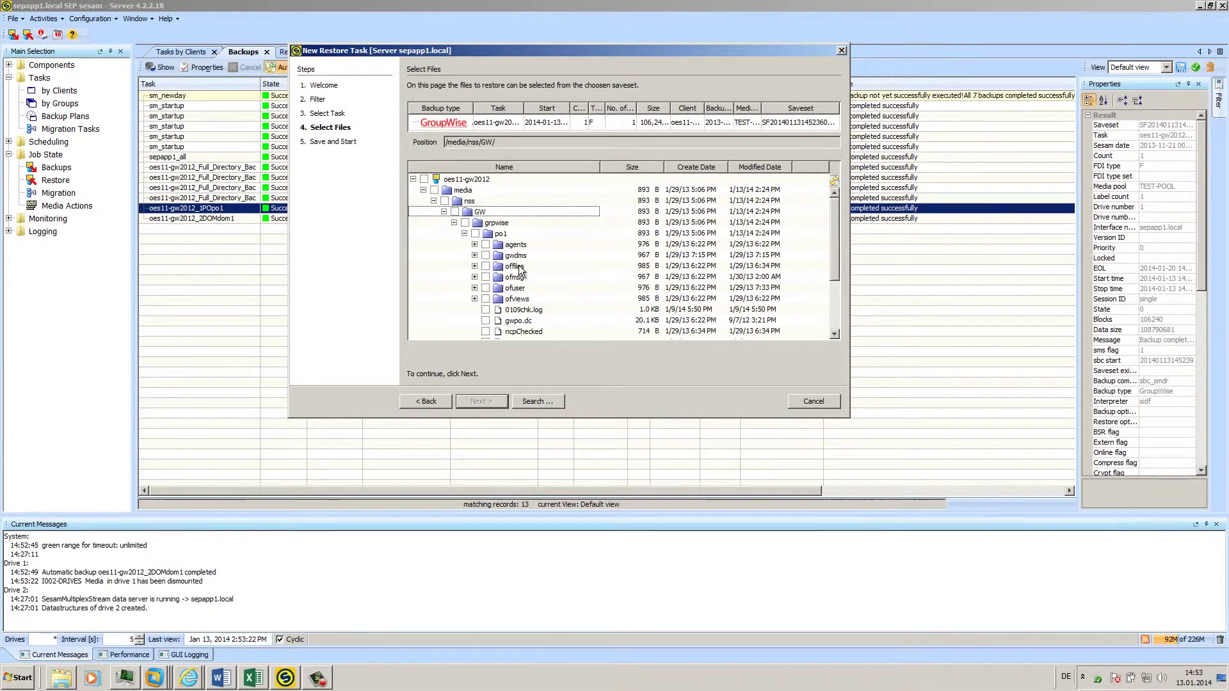
left_click(483, 233)
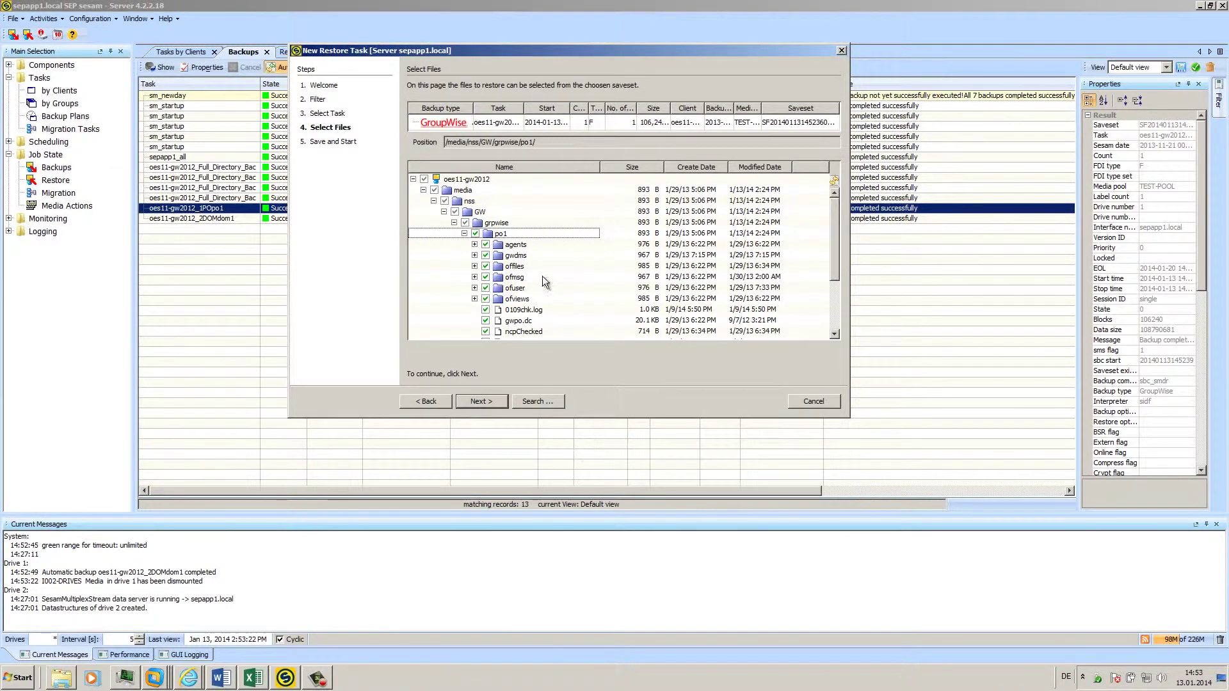
left_click(481, 400)
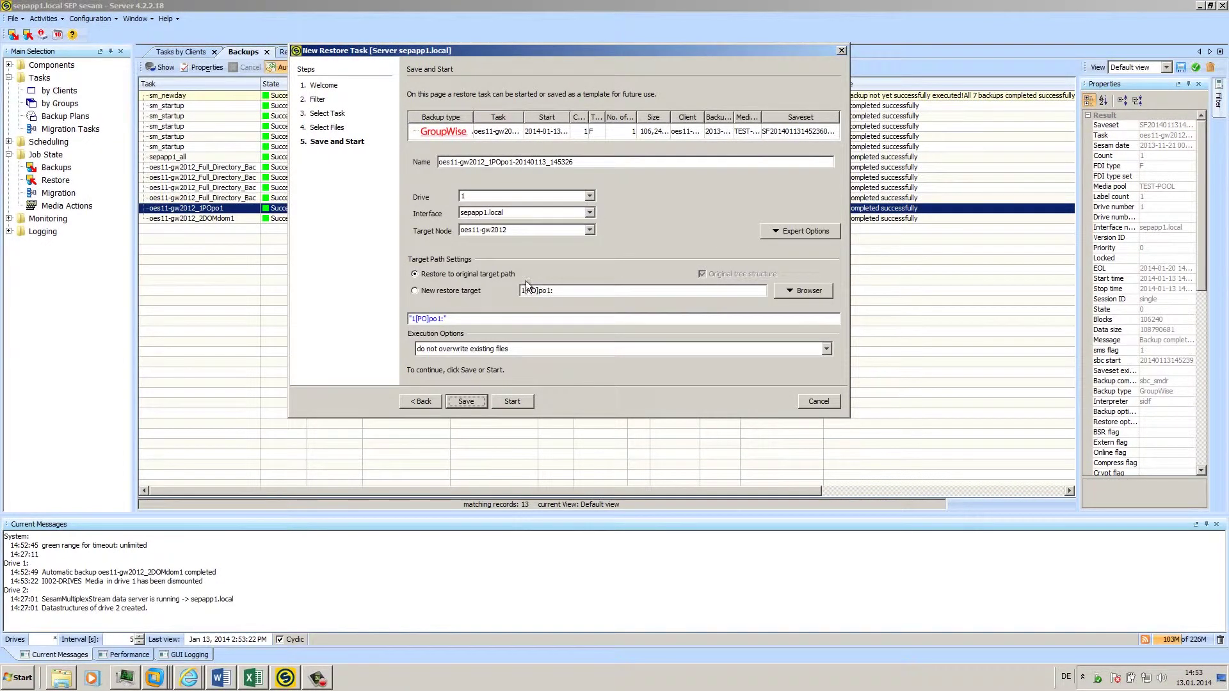
Step: Set a new restore target by browsing to /media/nss/GW/grpwise/restore
left_click(414, 290)
left_click(803, 290)
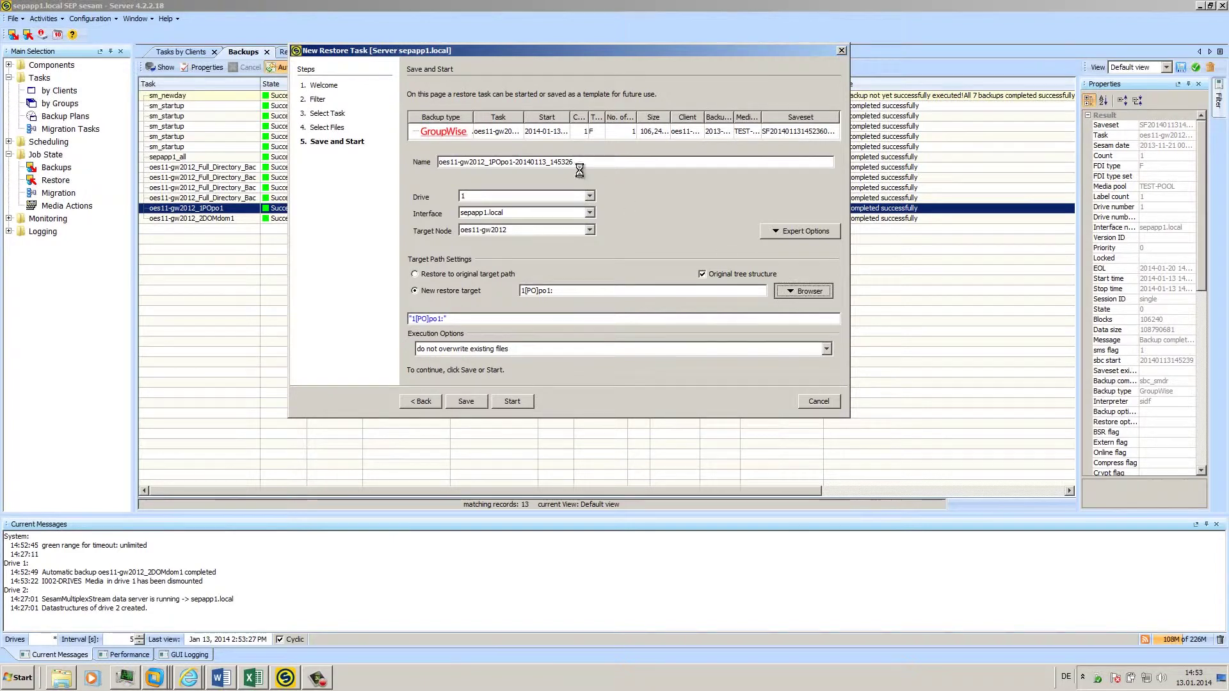
scroll(499, 362, "down", 3)
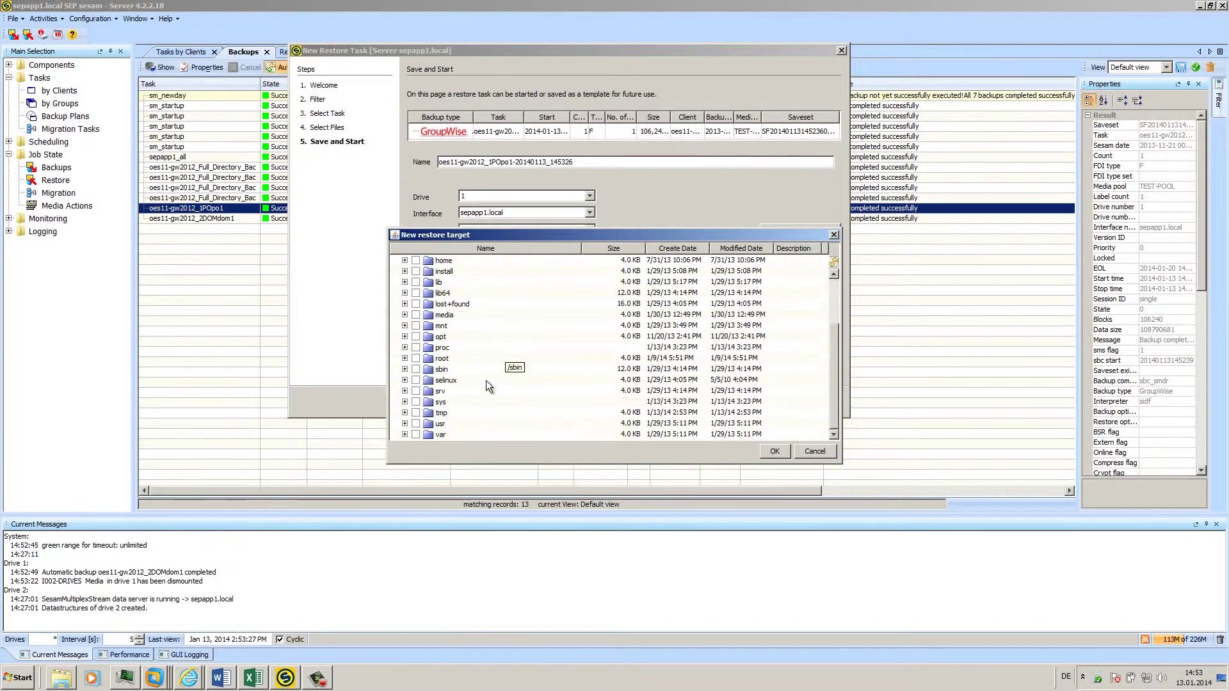
left_click(404, 314)
left_click(415, 325)
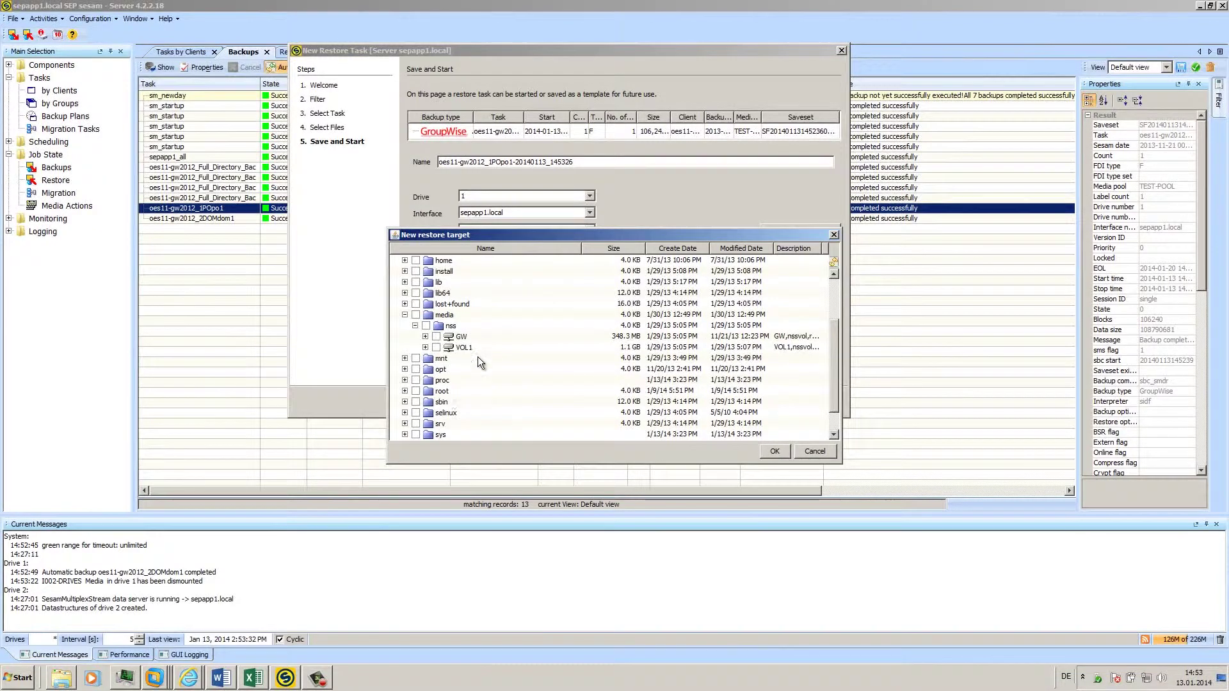
left_click(425, 336)
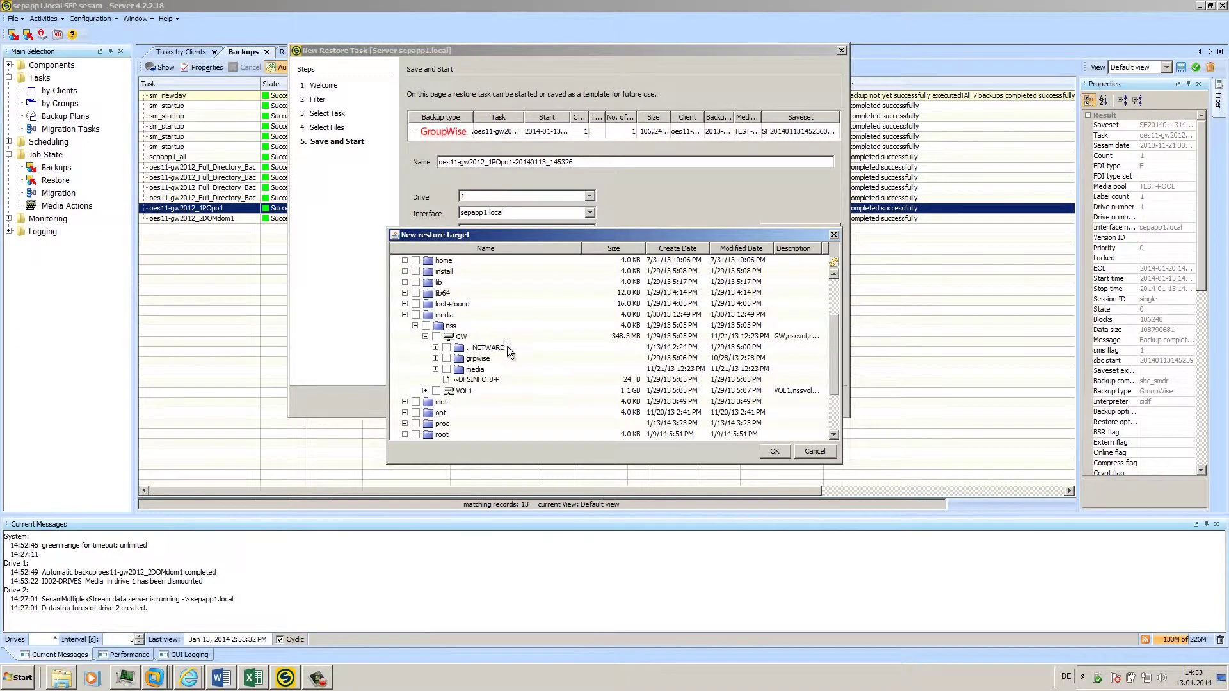
left_click(435, 368)
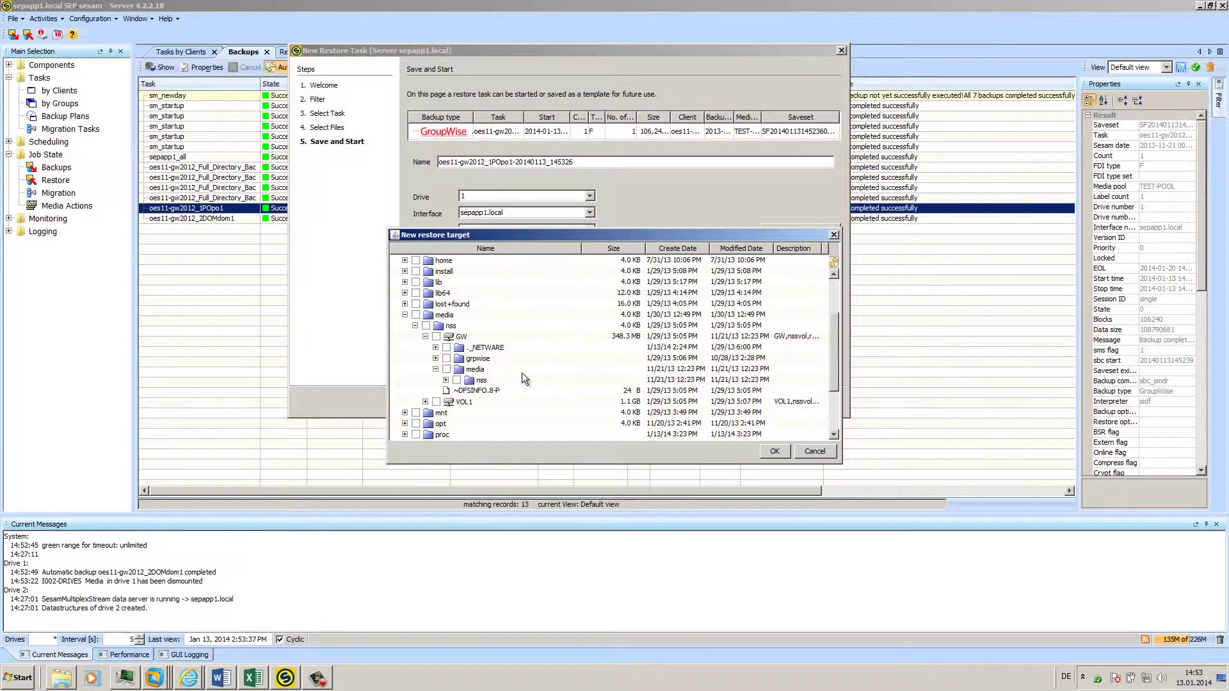
left_click(435, 368)
left_click(434, 357)
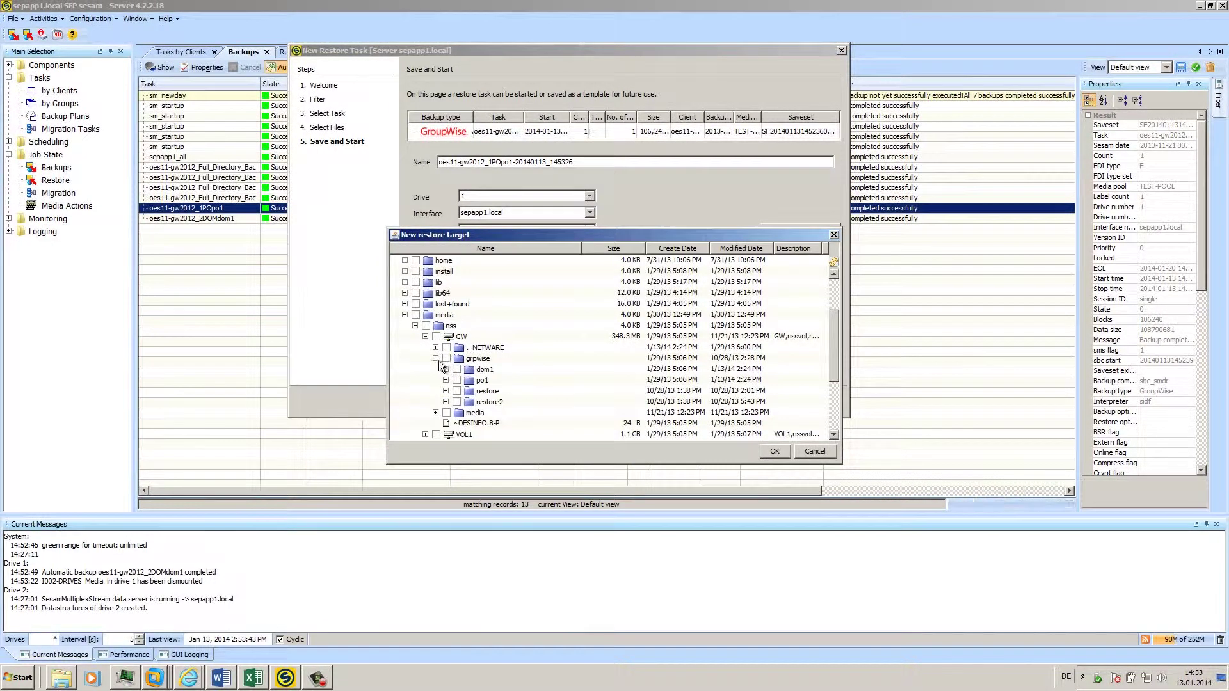
left_click(458, 390)
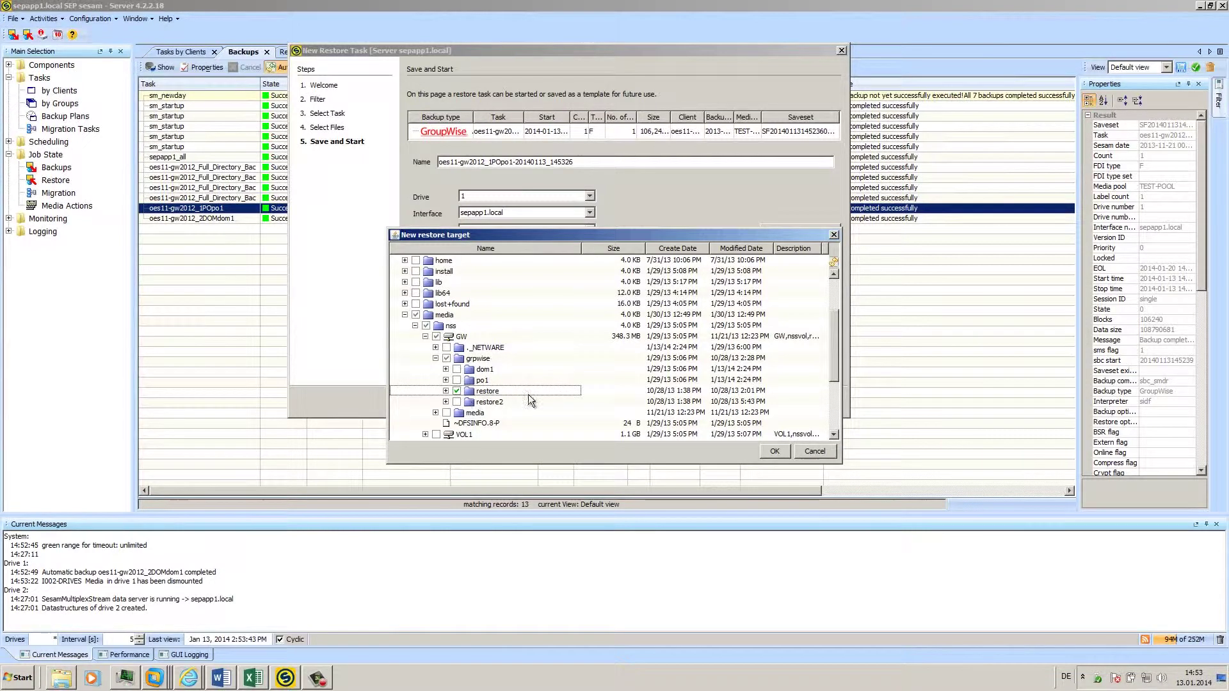
left_click(774, 451)
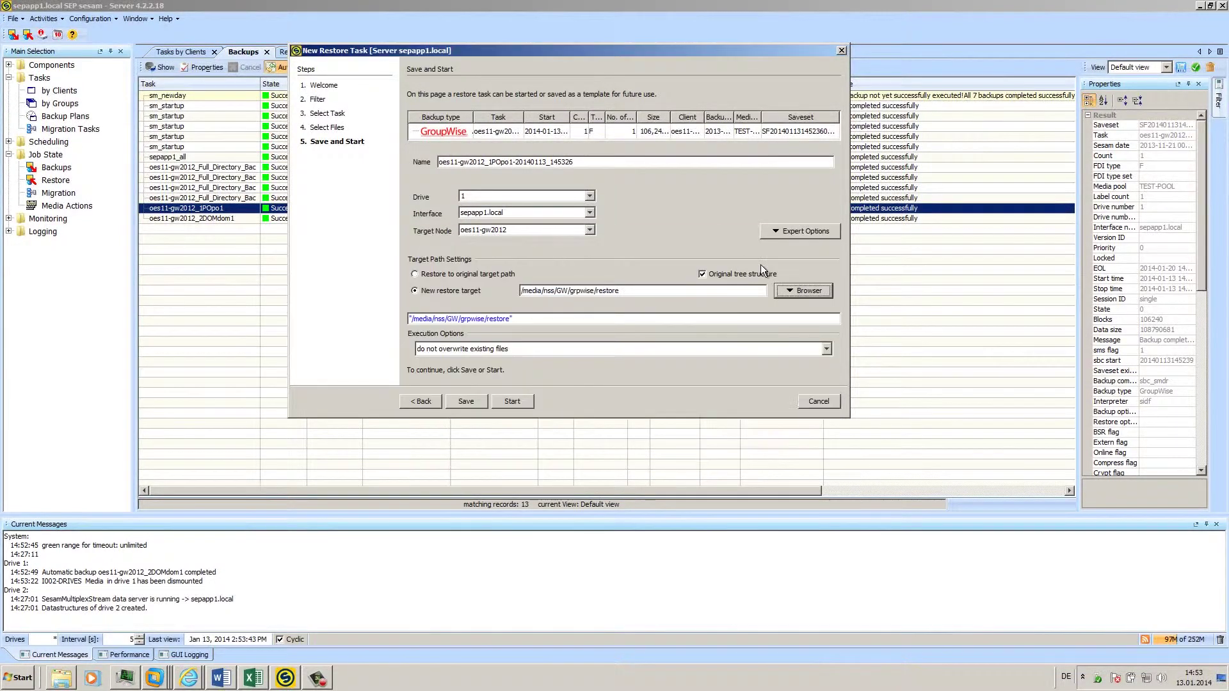
Step: In Expert Options, relocate /media/nss/GW/grpwise/po1 to /media/nss/GW/grpwise/restore and start the restore
left_click(805, 231)
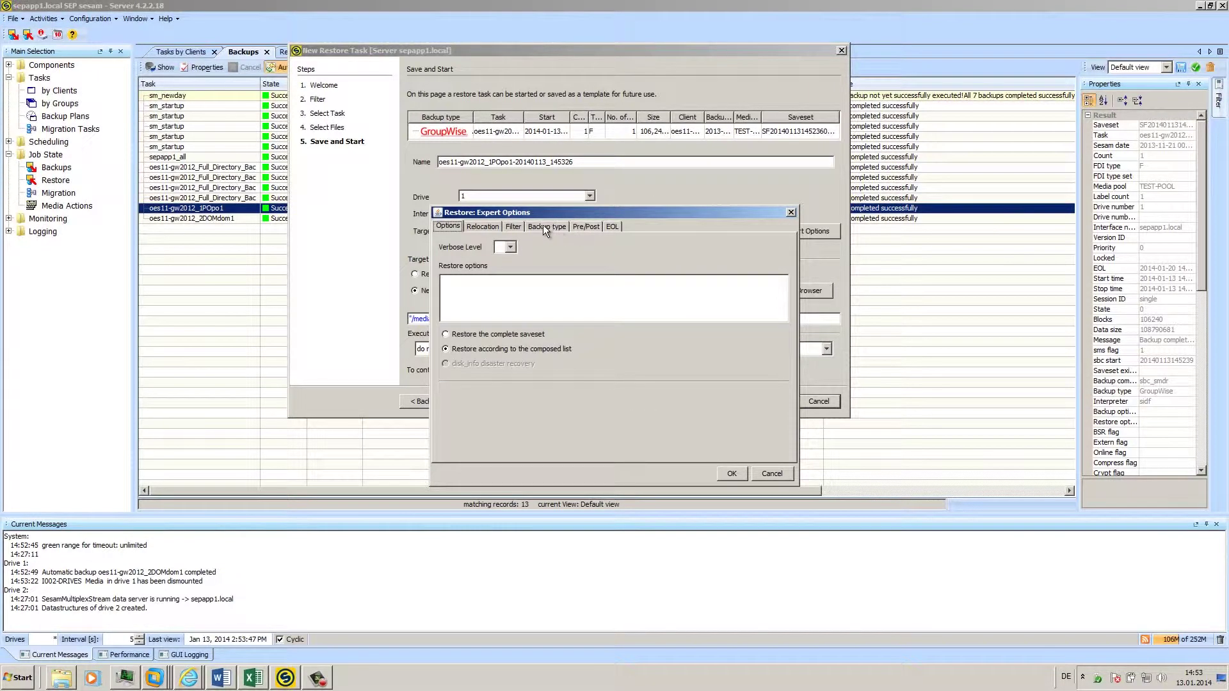
left_click(484, 227)
left_click(458, 259)
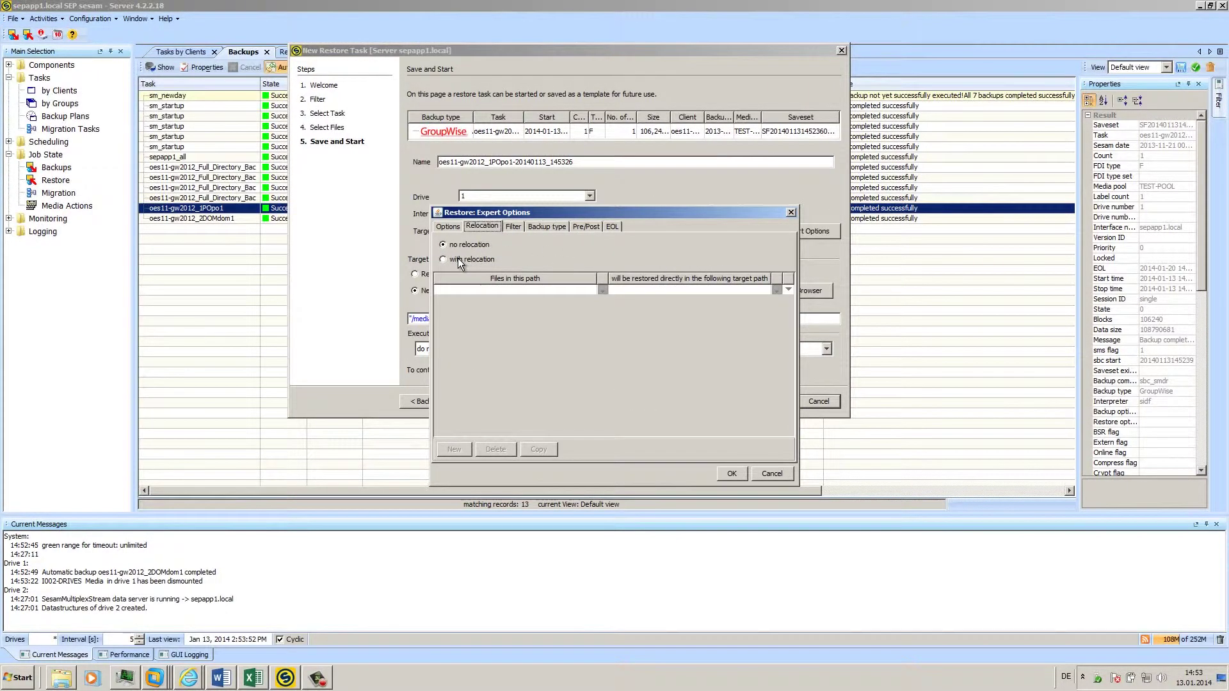
left_click(601, 290)
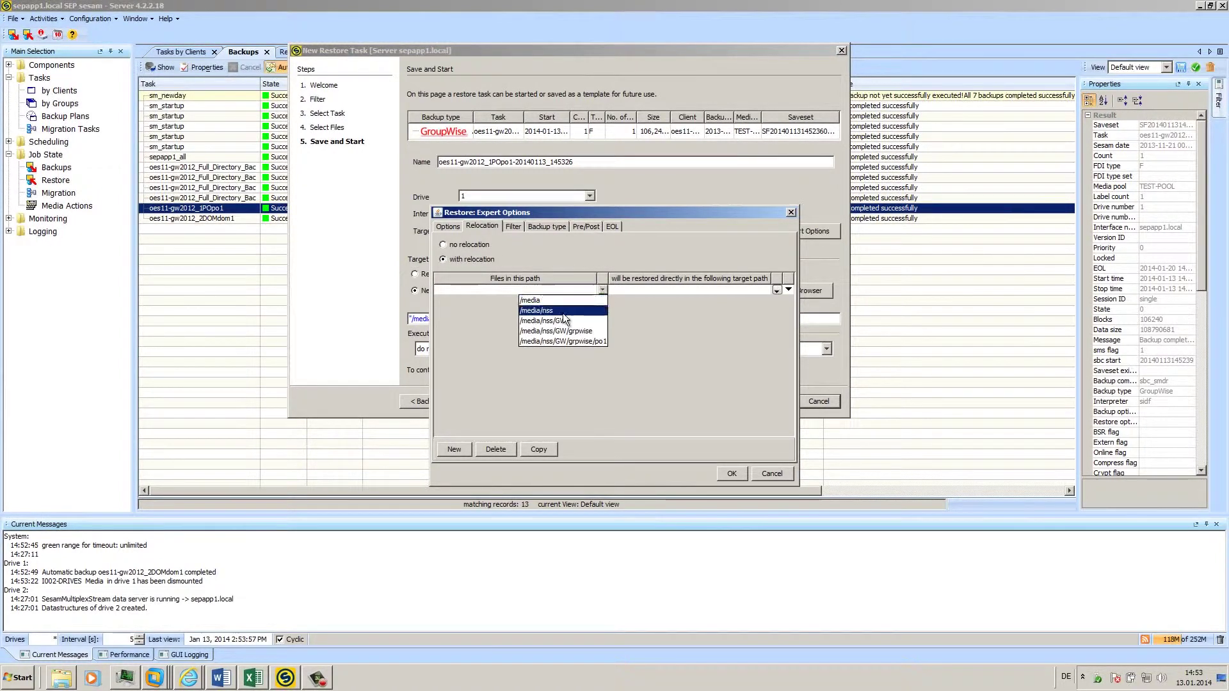
left_click(564, 342)
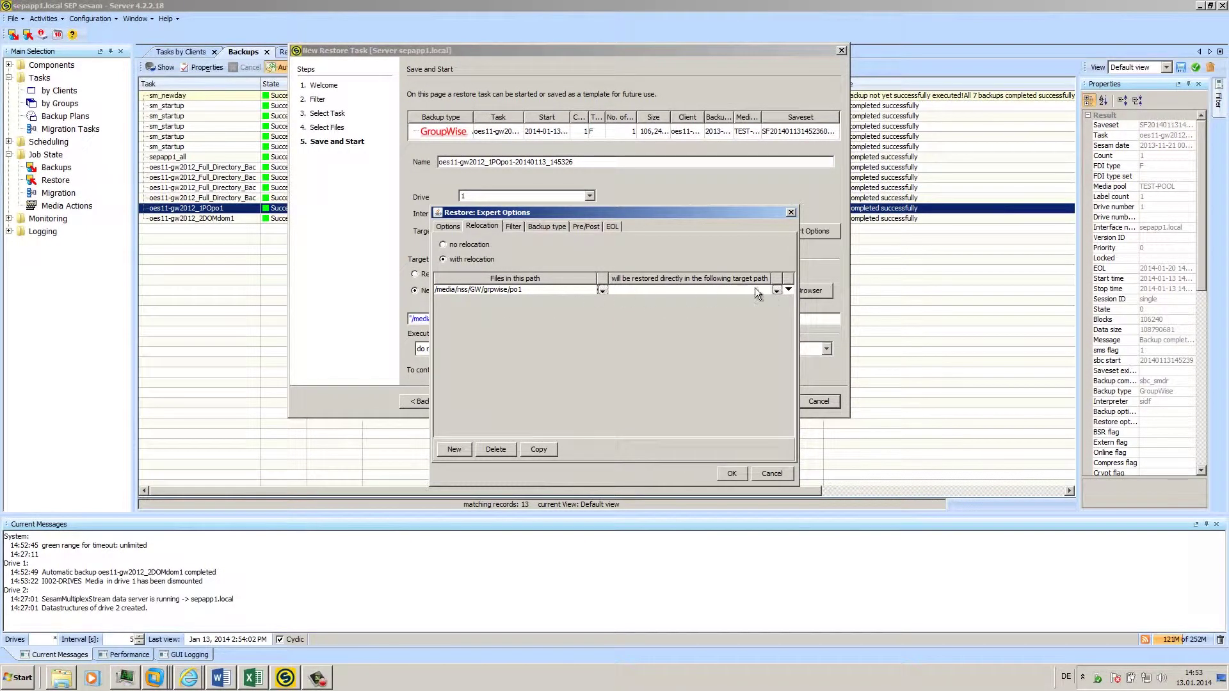
left_click(776, 293)
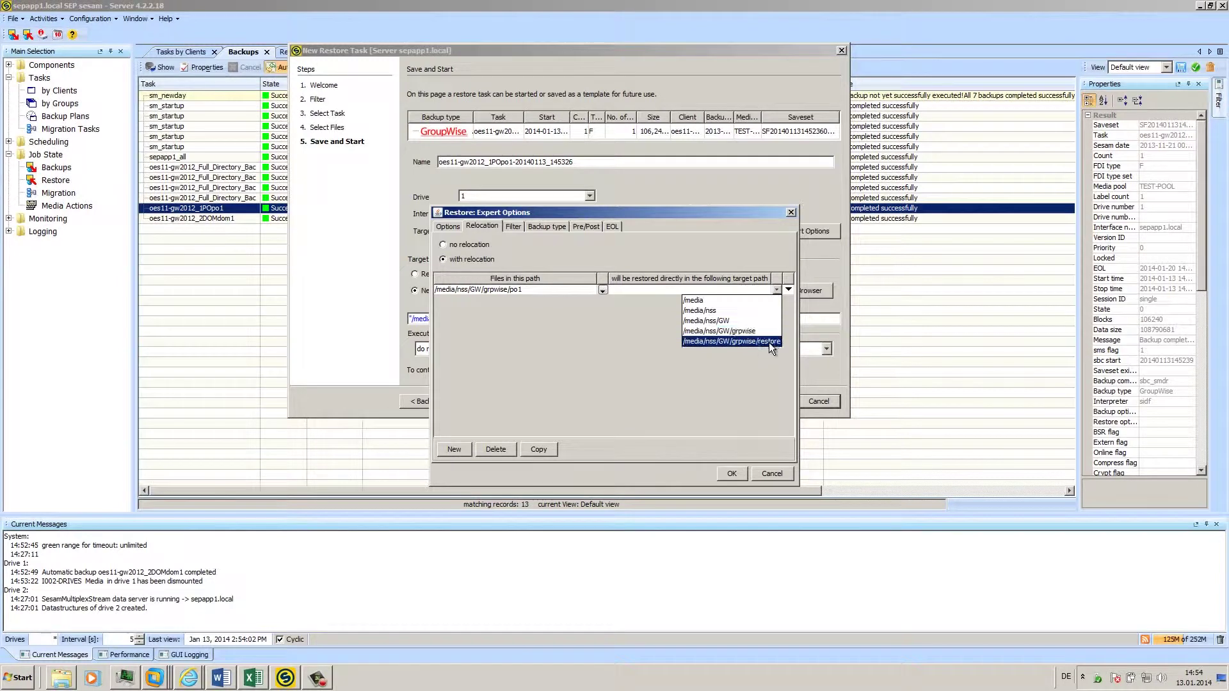
left_click(729, 344)
left_click(733, 475)
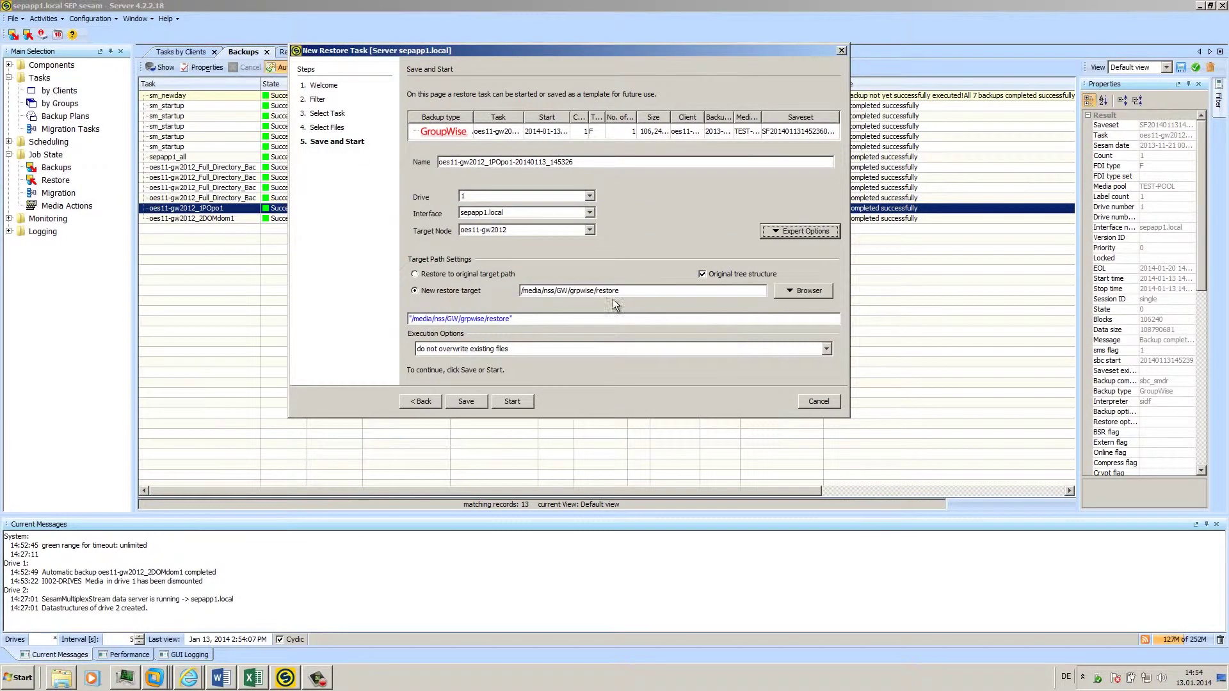
left_click(514, 401)
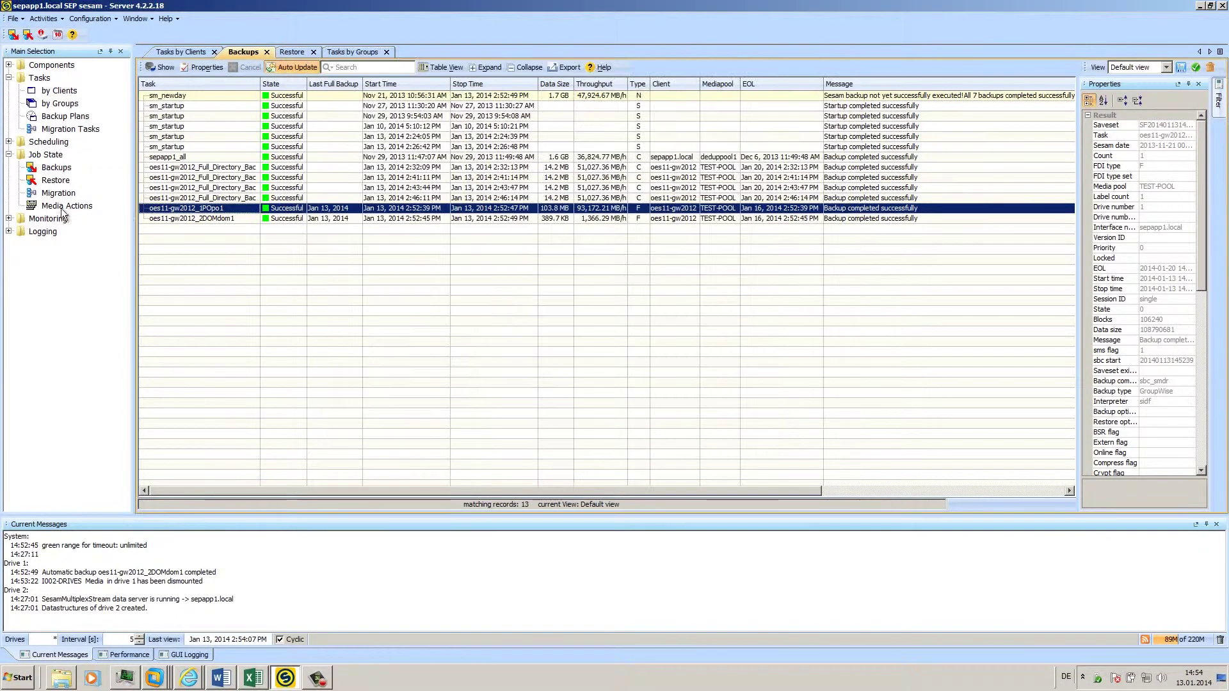
Step: View the po1 restore in Job State Restore, showing 164.0 KB restored and 'Restore completed successfully'
left_click(54, 180)
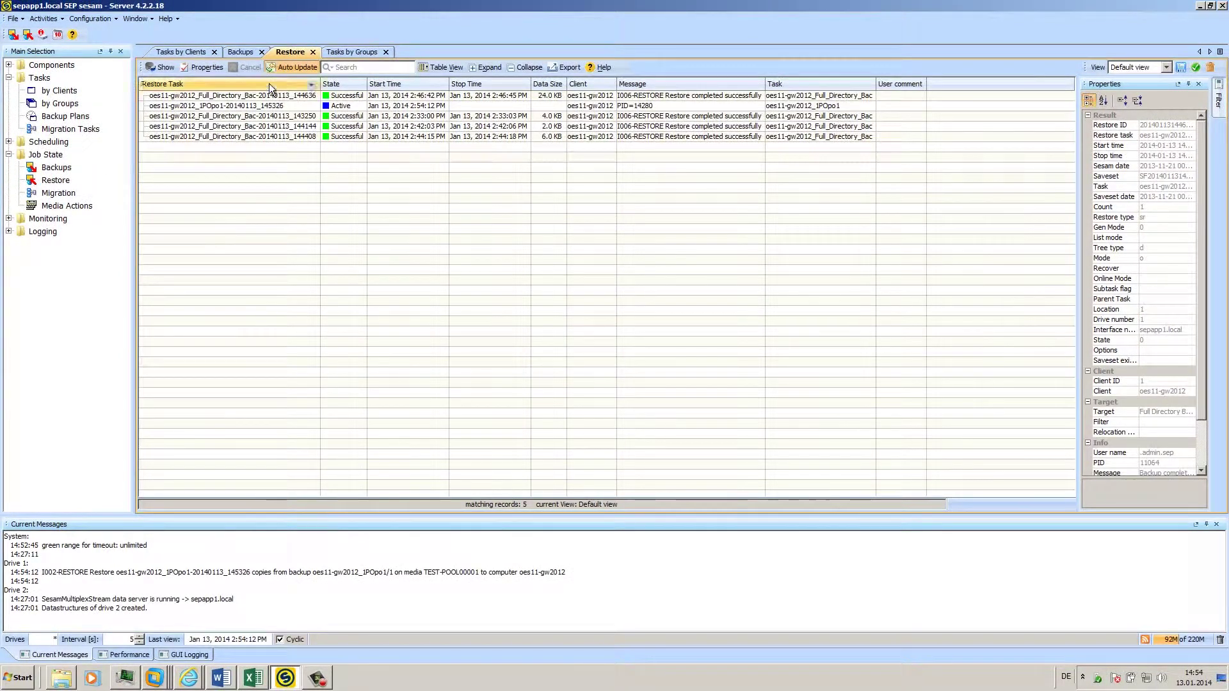
mouse_move(226, 83)
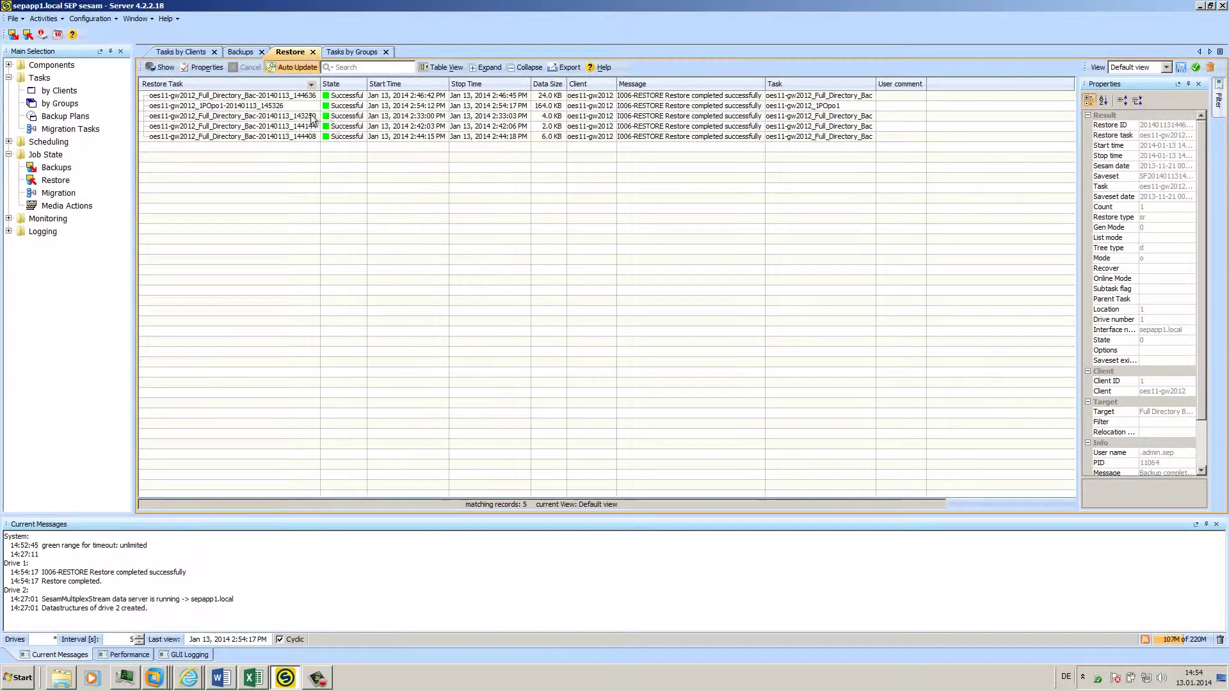
left_click(275, 106)
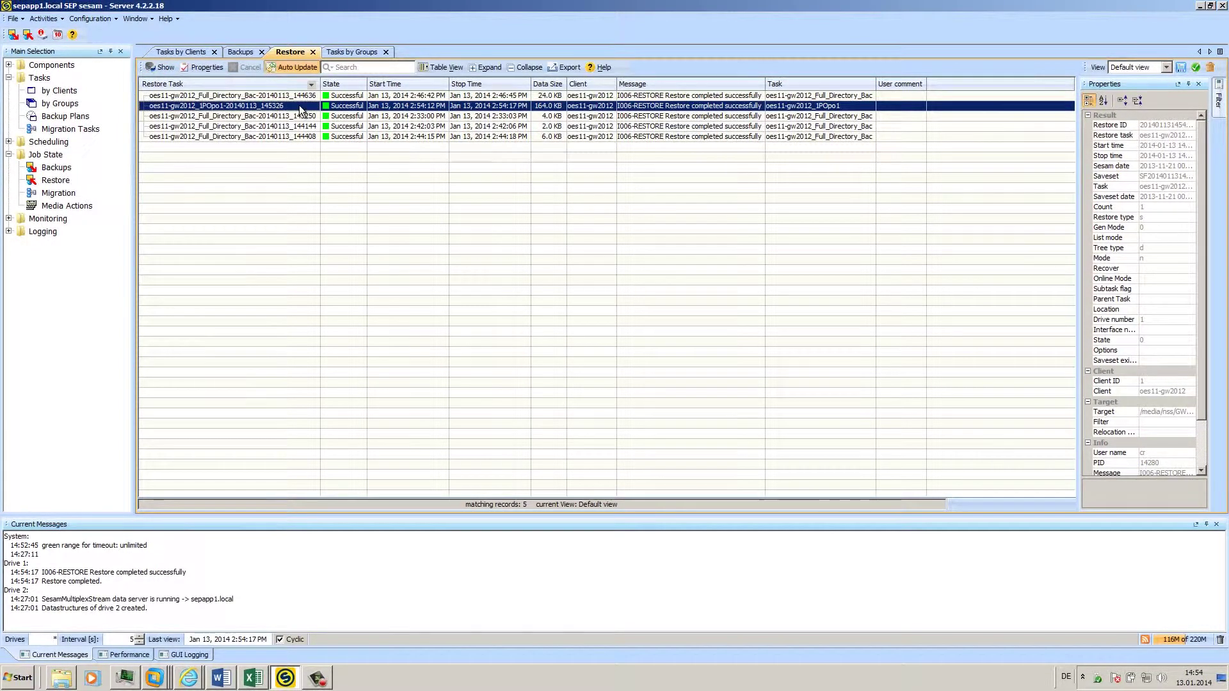